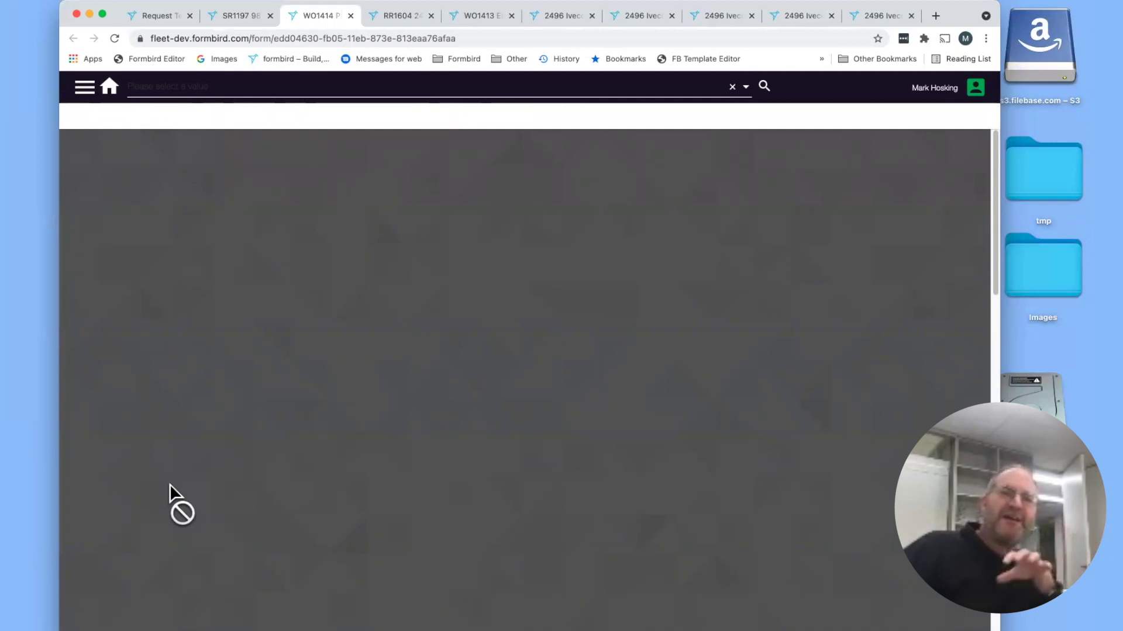
# - On WO1414, tick the park brake, brake performance, rear differential and axle boots checks
pyautogui.scroll(-2, 294, 568)
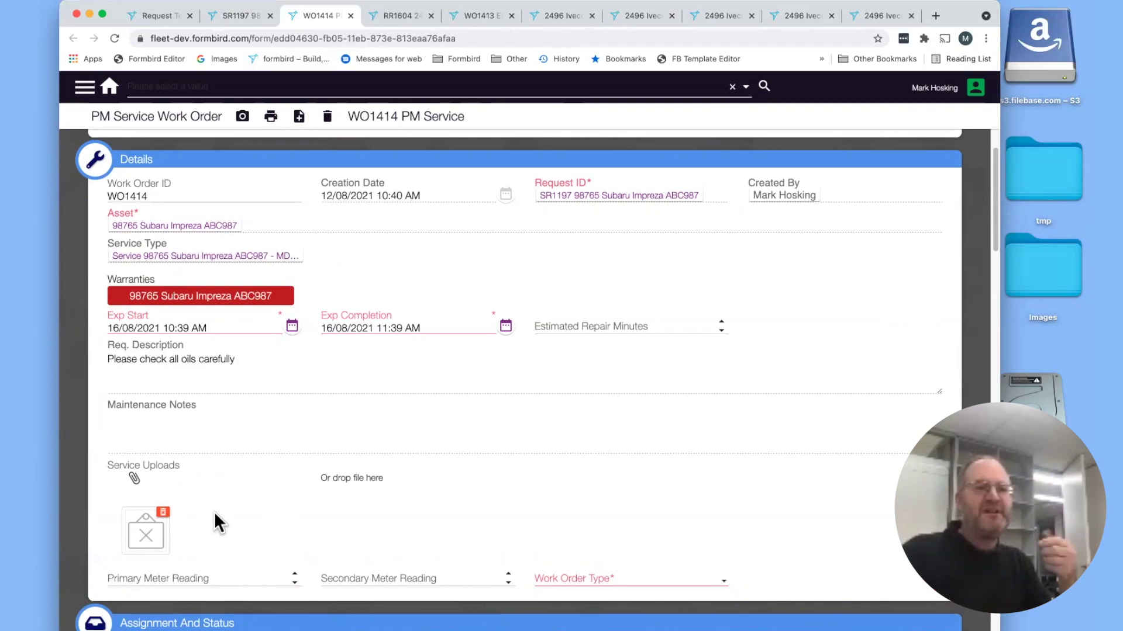
pyautogui.scroll(-14, 214, 511)
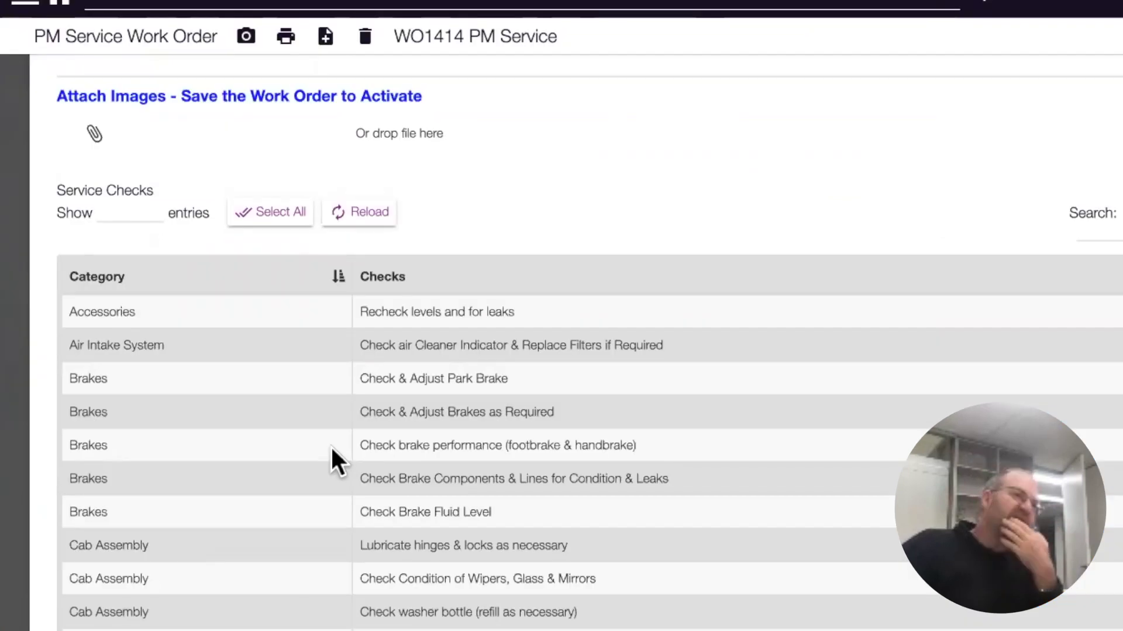
pyautogui.scroll(-6, 331, 448)
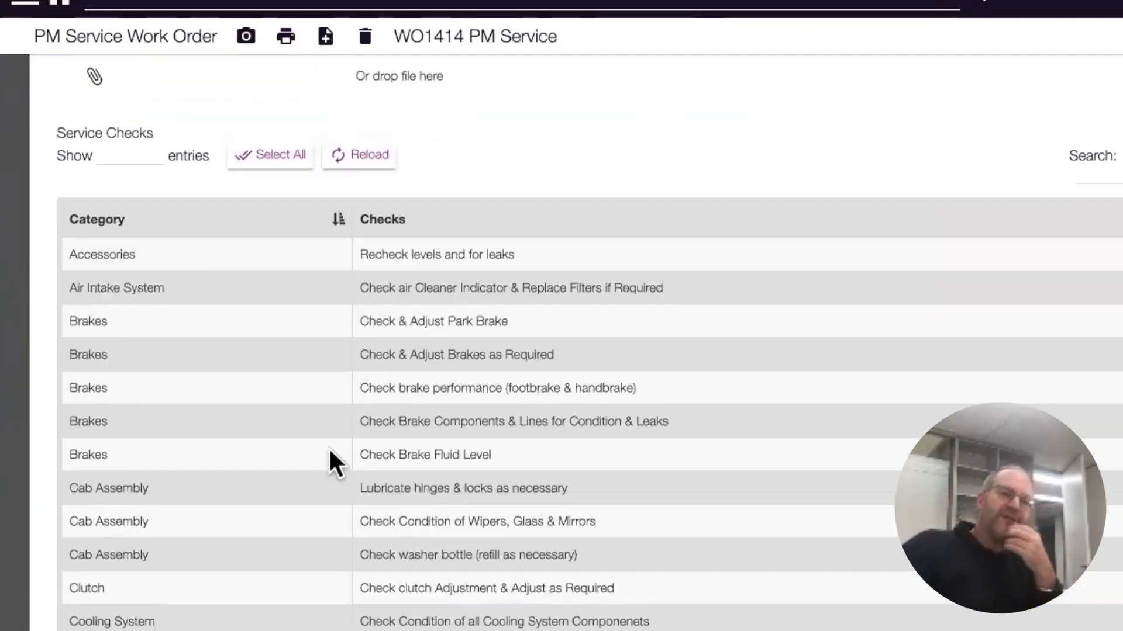
pyautogui.scroll(8, 327, 462)
pyautogui.click(293, 462)
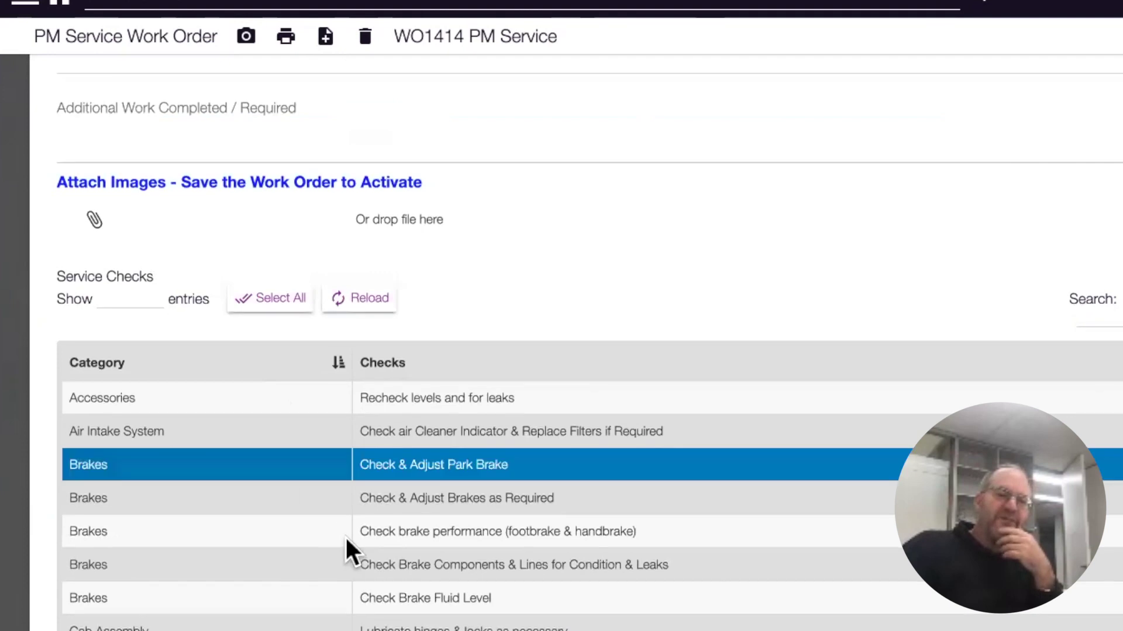
pyautogui.click(359, 539)
pyautogui.scroll(-3, 434, 594)
pyautogui.click(429, 595)
pyautogui.click(456, 560)
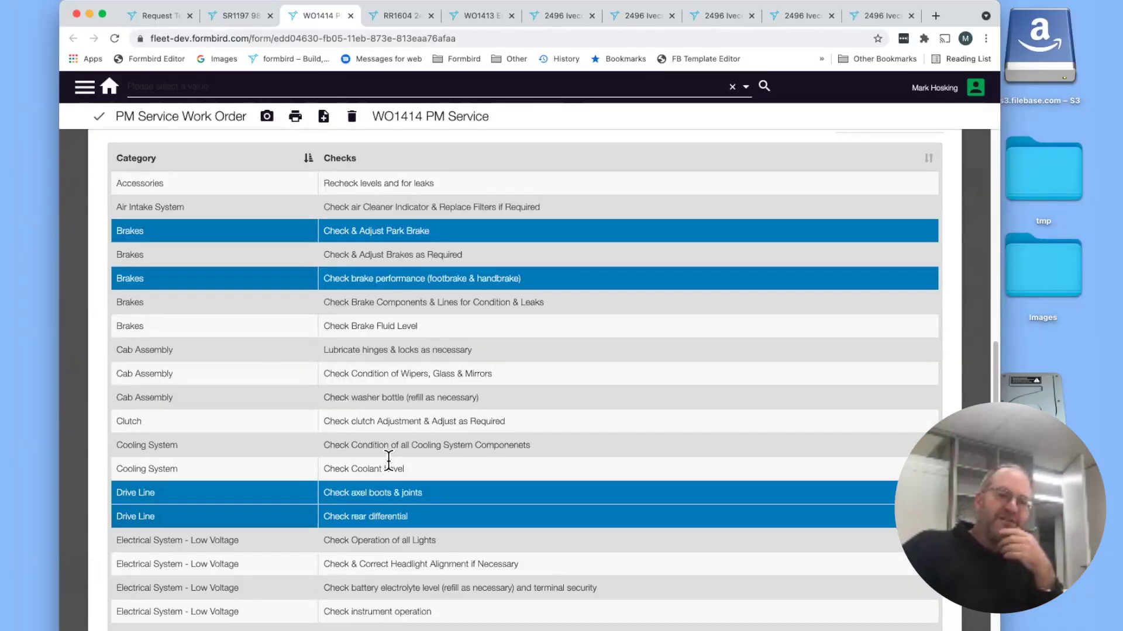
# - Tick the coolant level, cooling system components and fuel system filter checks
pyautogui.click(388, 465)
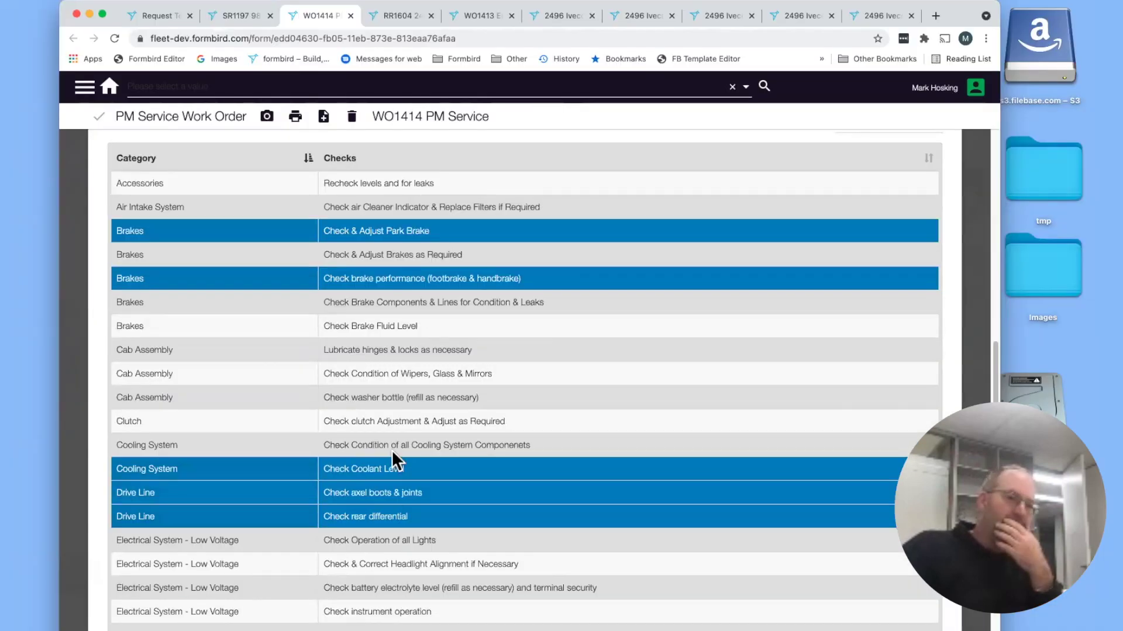
pyautogui.click(391, 450)
pyautogui.scroll(-5, 391, 450)
pyautogui.click(389, 461)
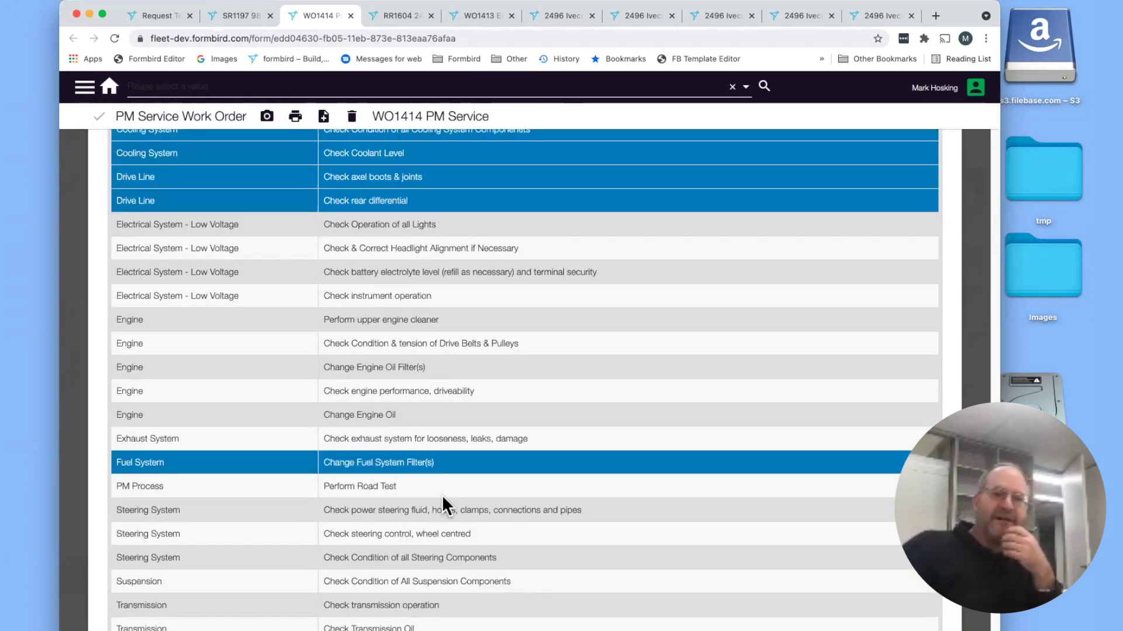
pyautogui.scroll(-6, 447, 489)
pyautogui.scroll(-4, 448, 489)
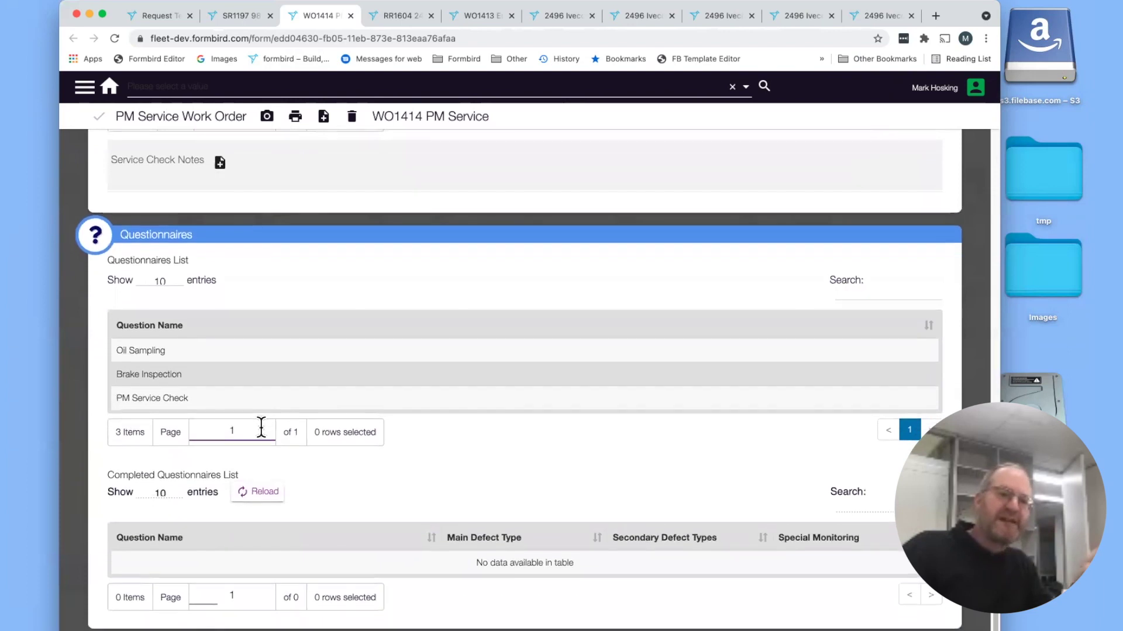
pyautogui.scroll(8, 281, 444)
pyautogui.scroll(12, 294, 447)
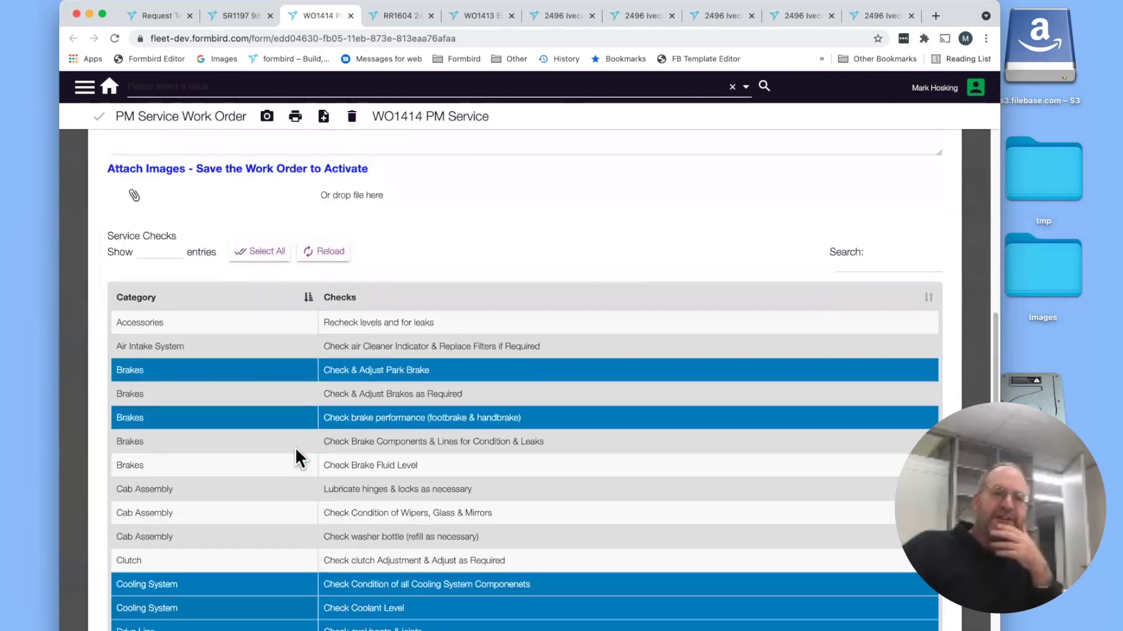
pyautogui.scroll(3, 416, 465)
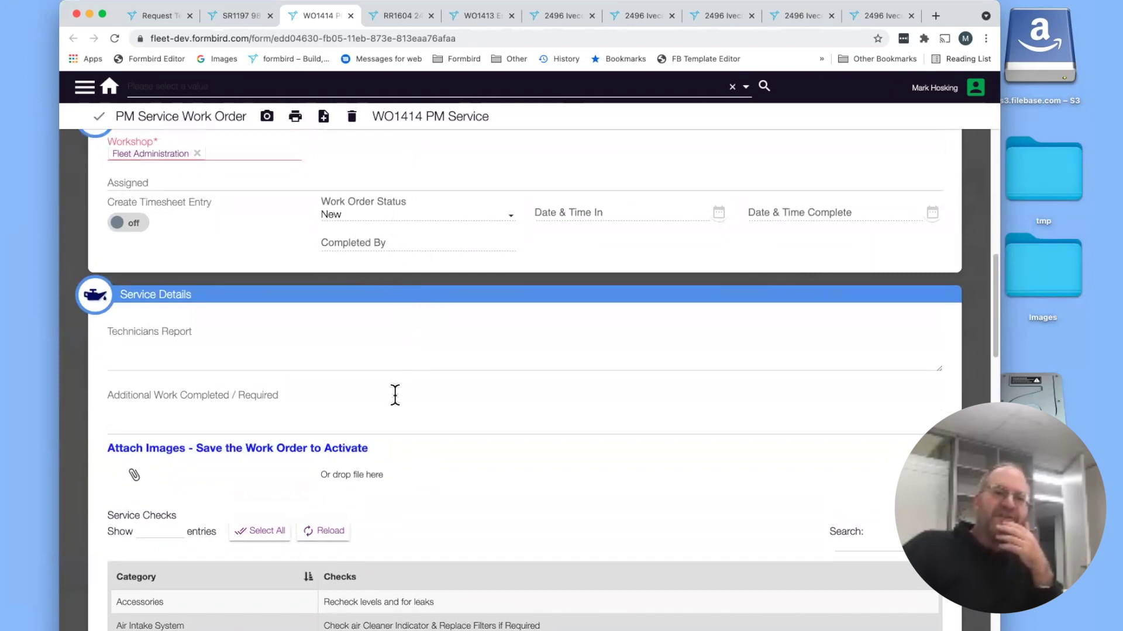
# - Set the WO1414 work order status to In Progress
pyautogui.scroll(5, 393, 394)
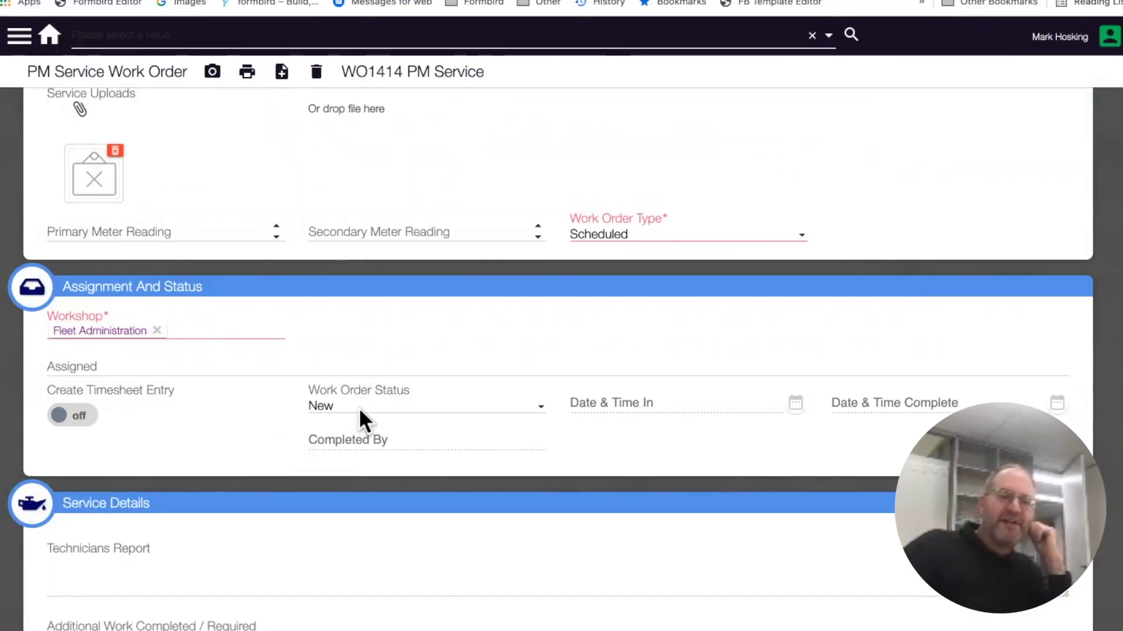
pyautogui.click(362, 391)
pyautogui.click(323, 422)
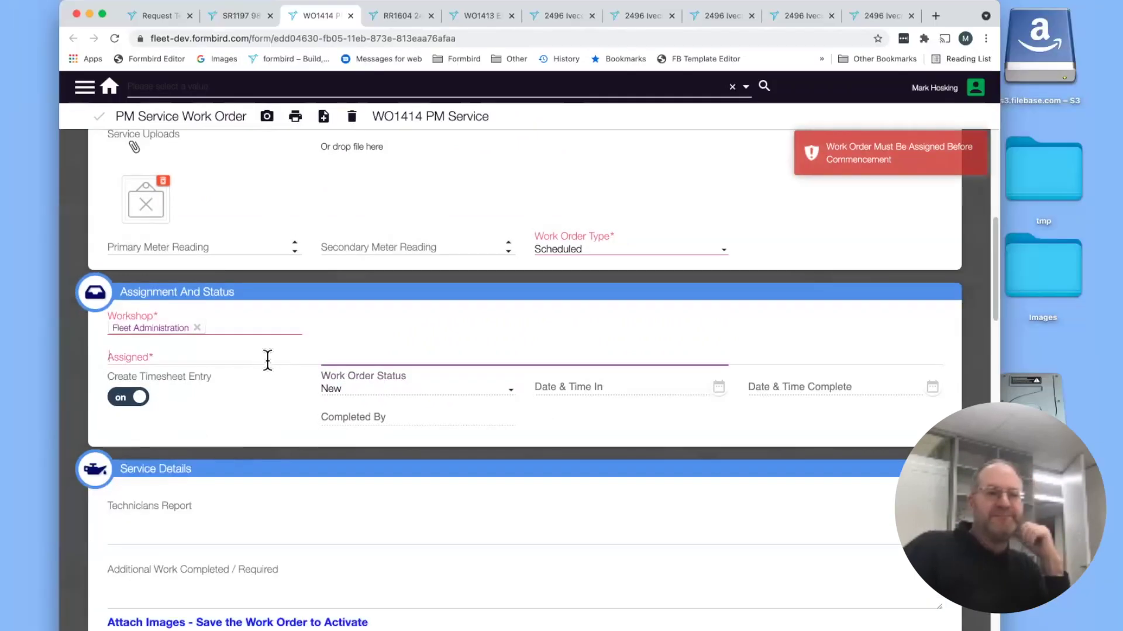
# - Assign the work order to the presenting user, then return to the administrator home page
pyautogui.click(238, 366)
pyautogui.write('mark')
pyautogui.click(242, 379)
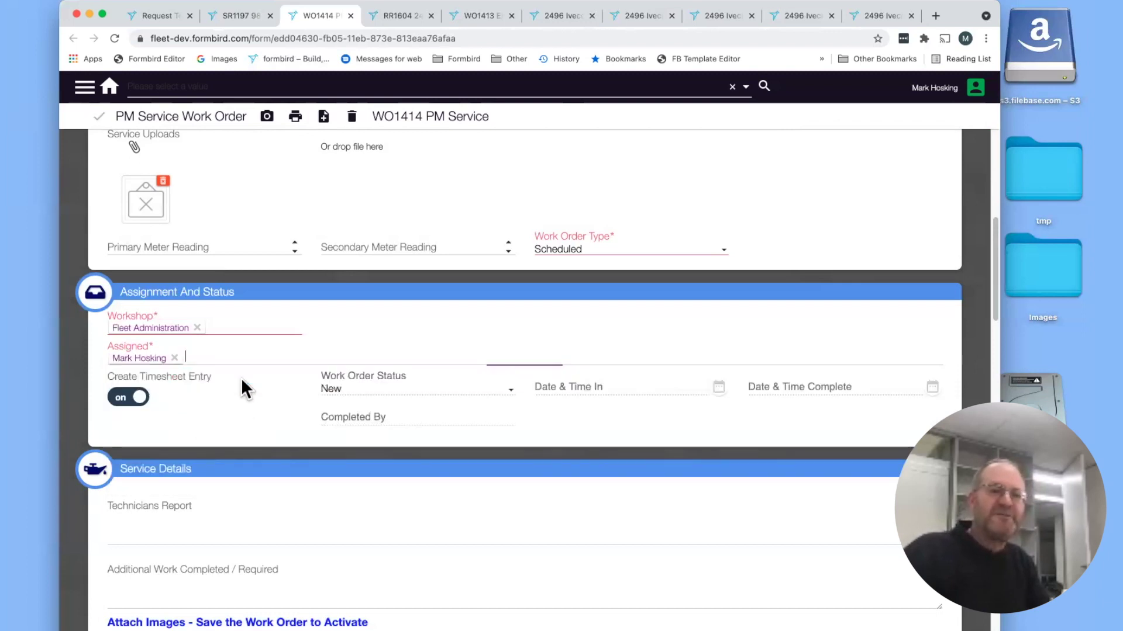
pyautogui.click(109, 89)
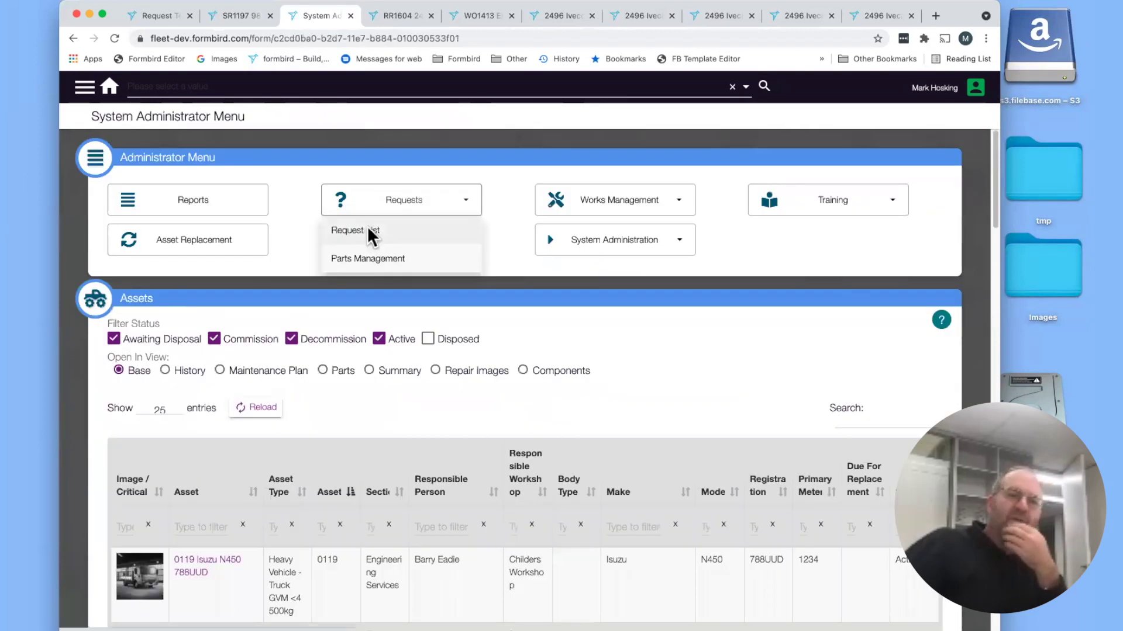
# - Start a New Repair/General Request - Supervisor for asset 2496 Iveco Acco 6x4 239XPI
pyautogui.click(370, 231)
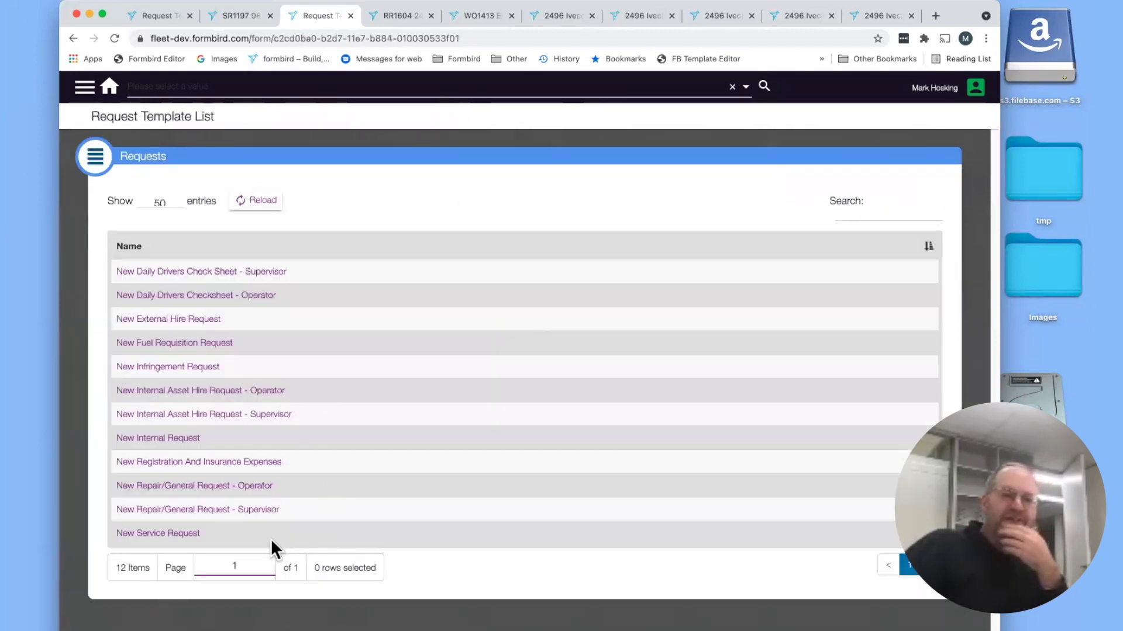
pyautogui.click(227, 510)
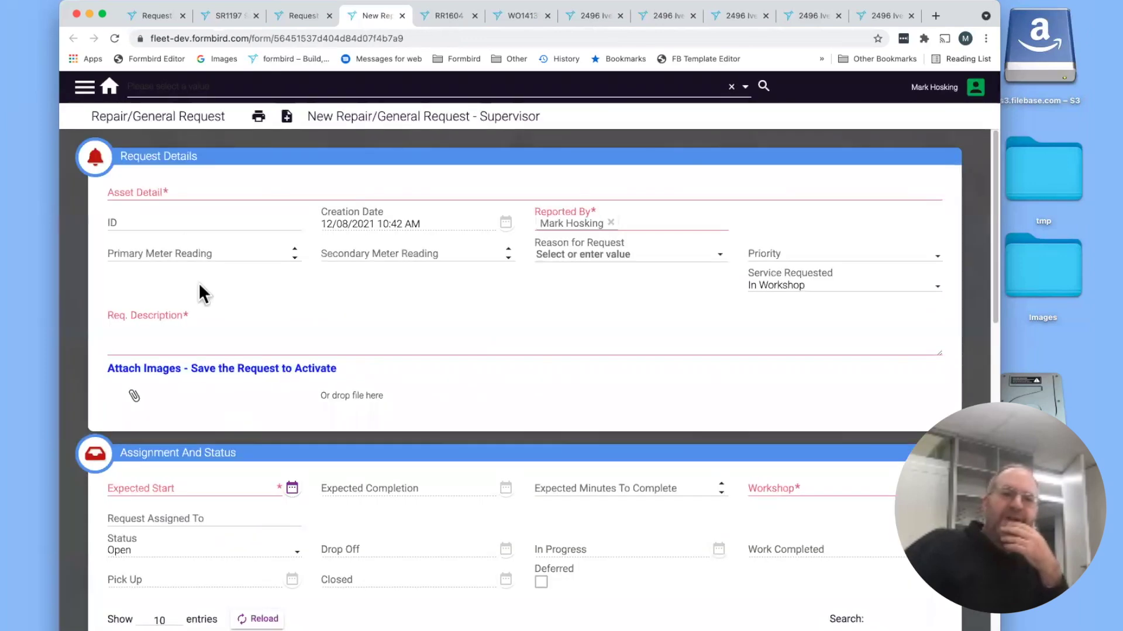
pyautogui.click(178, 182)
pyautogui.write('24')
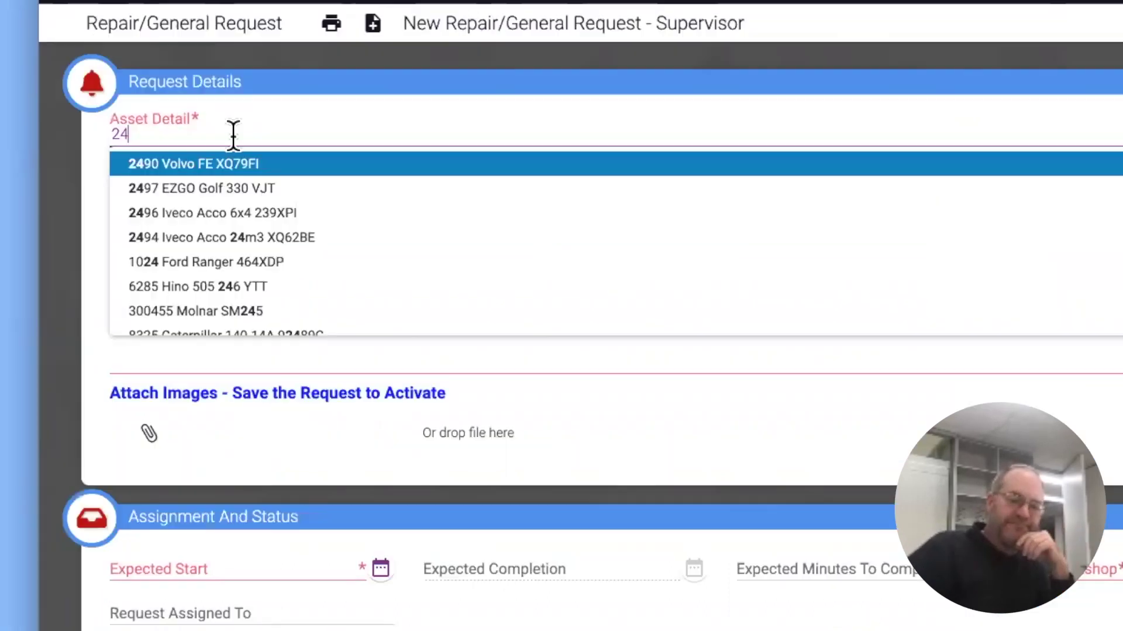
pyautogui.write('96')
pyautogui.click(216, 163)
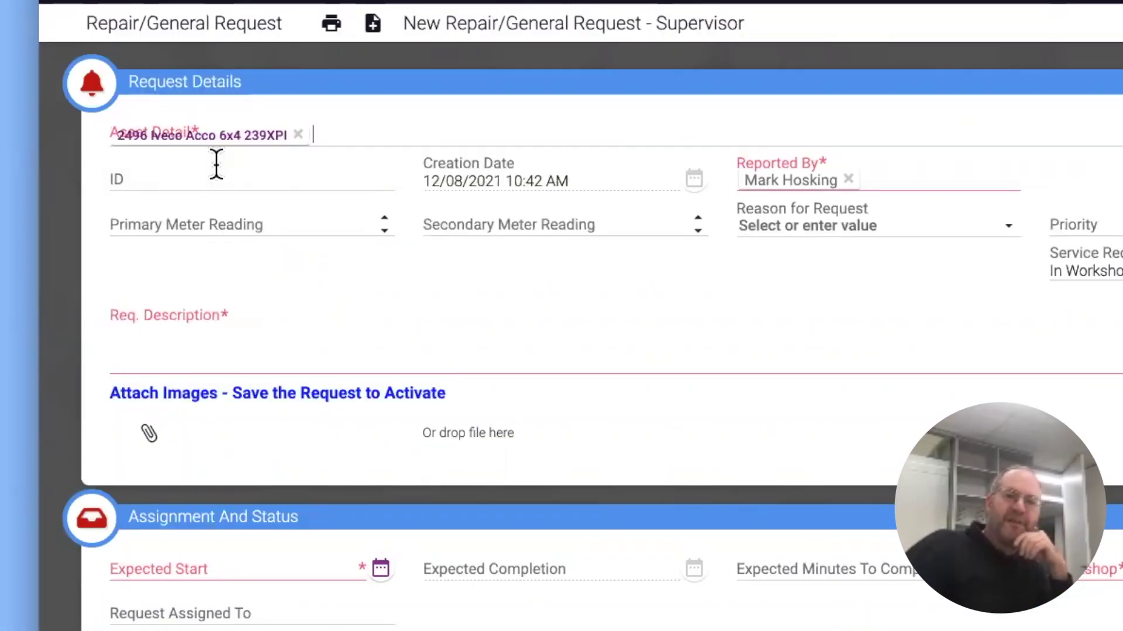
# - Describe the request as 'Broken down' and set Service Requested to In Field - Select Address
pyautogui.click(468, 338)
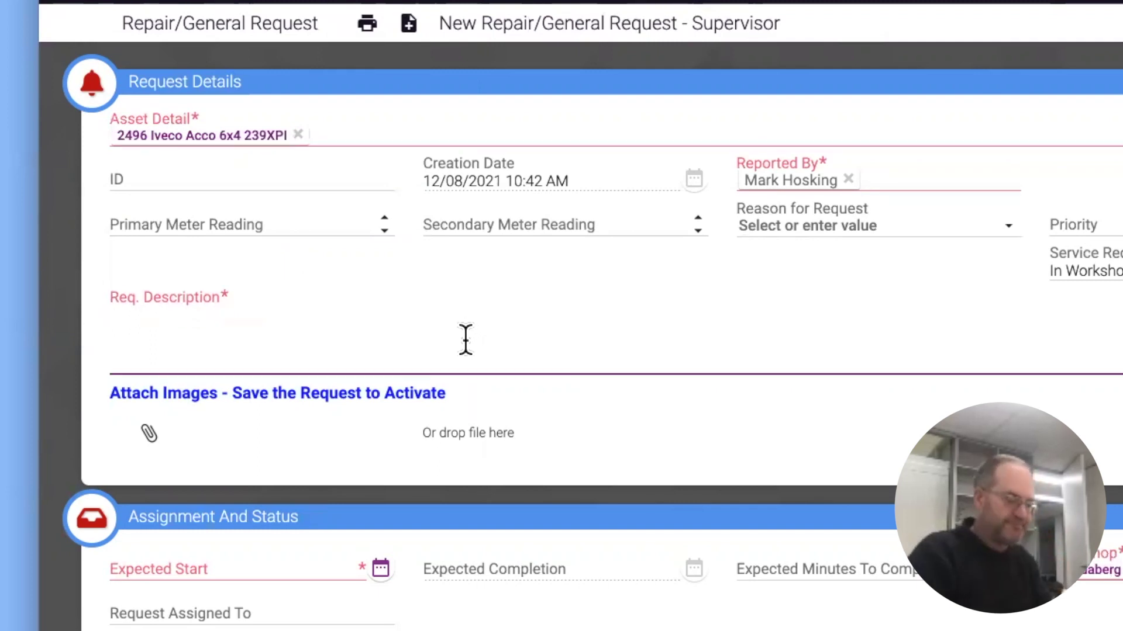
pyautogui.write('Broken down')
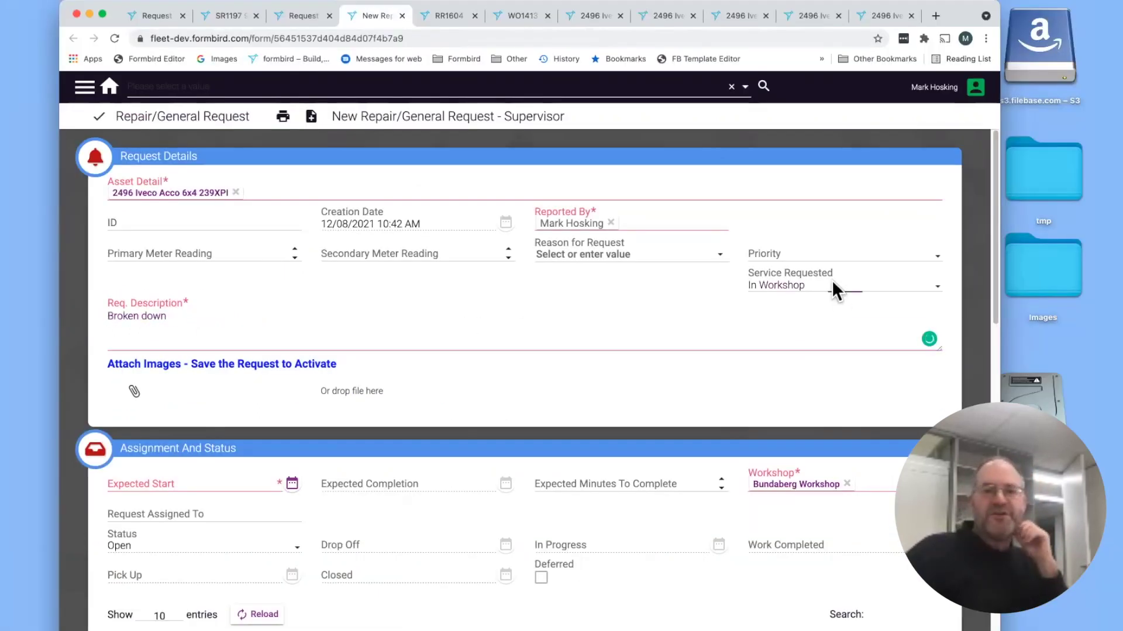
pyautogui.click(1100, 270)
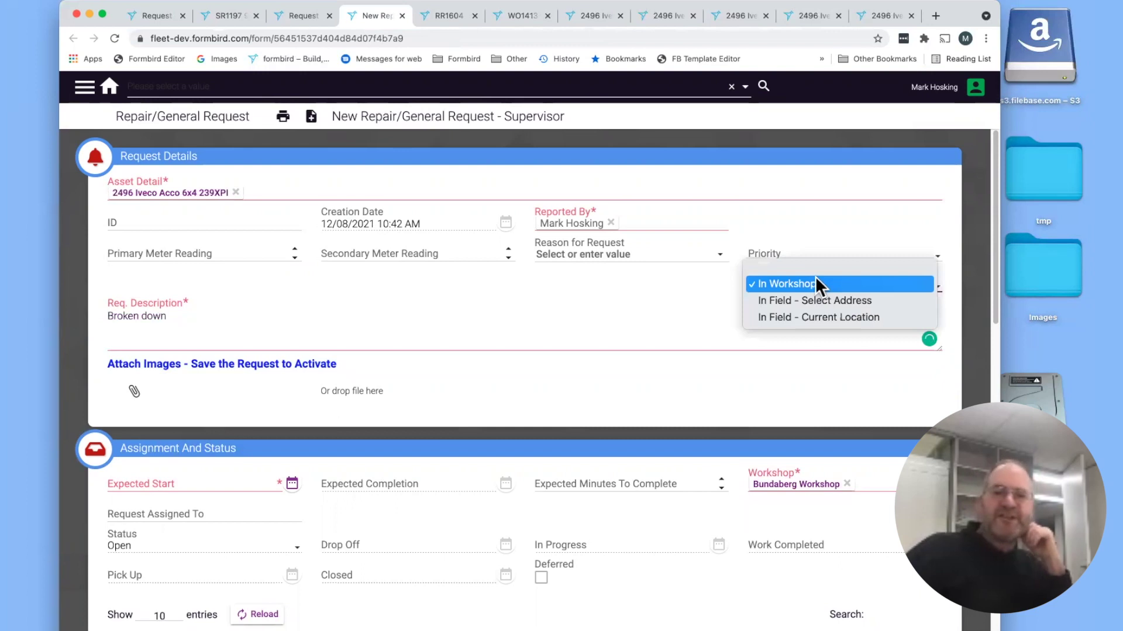
pyautogui.click(889, 302)
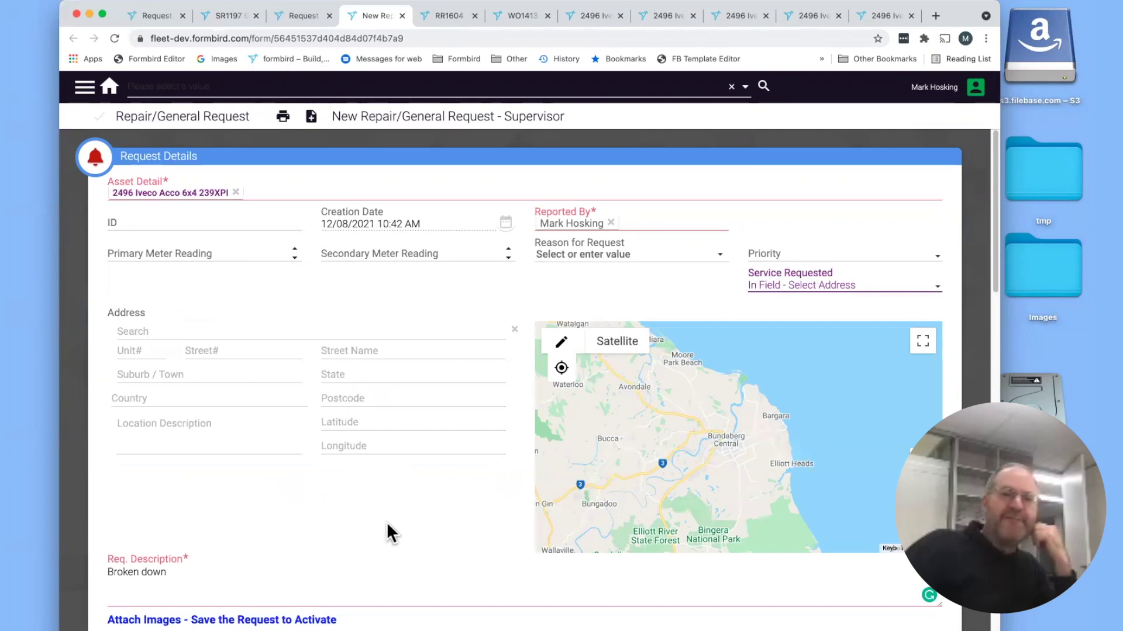
pyautogui.scroll(-5, 387, 522)
pyautogui.scroll(3, 387, 514)
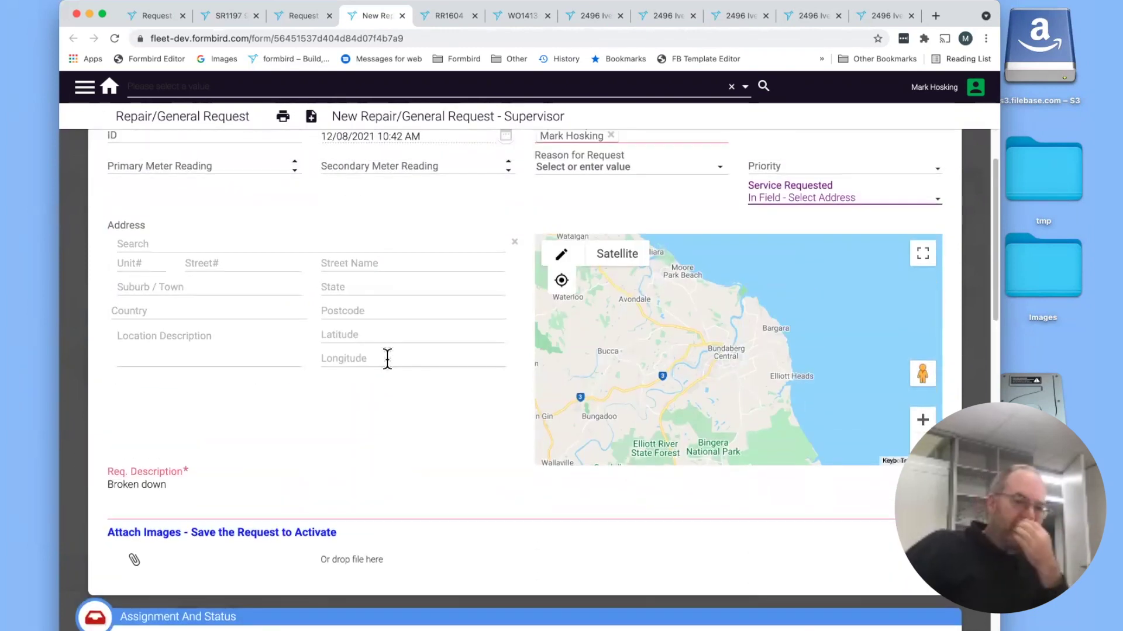
pyautogui.scroll(-4, 388, 364)
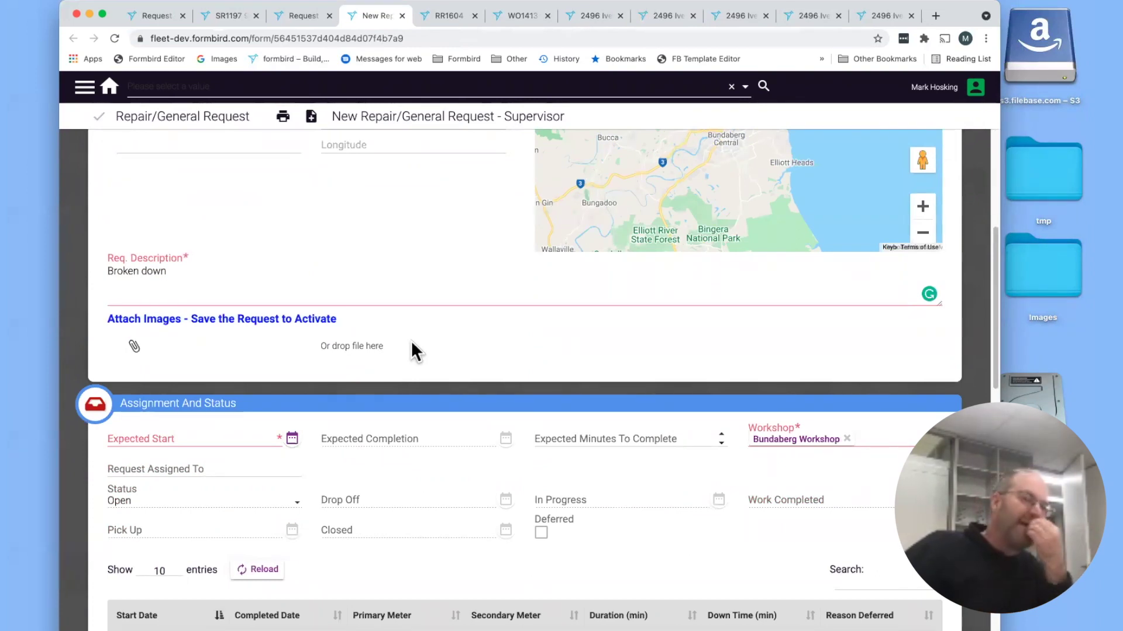
pyautogui.scroll(5, 408, 354)
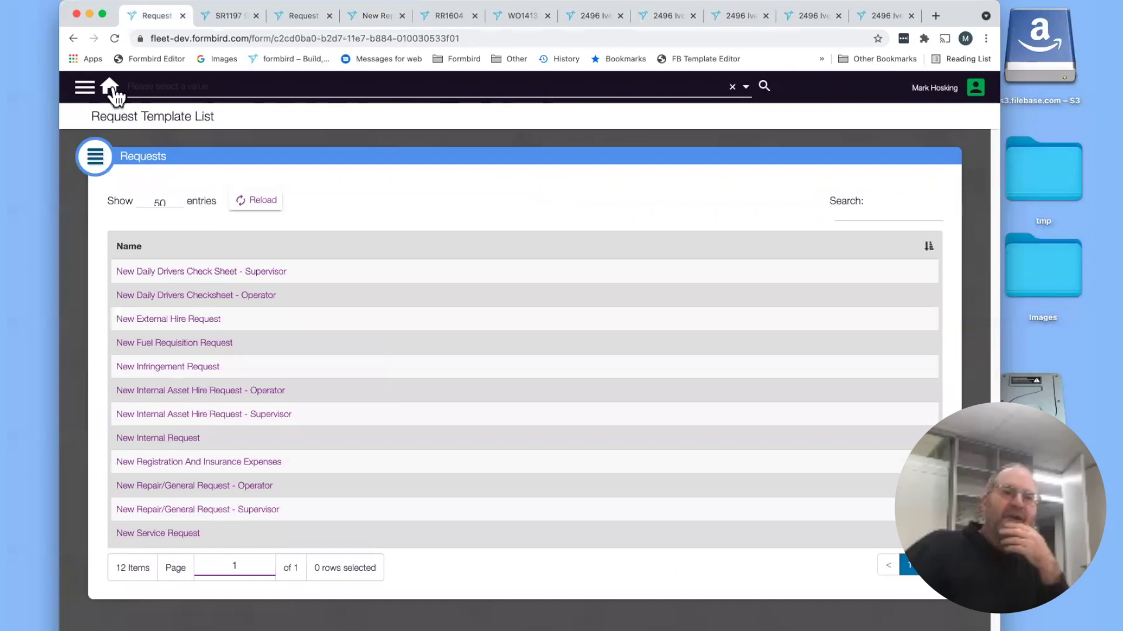
# - From the Administrator home page, open Configuration > Service Check and Service Mappings
pyautogui.click(363, 258)
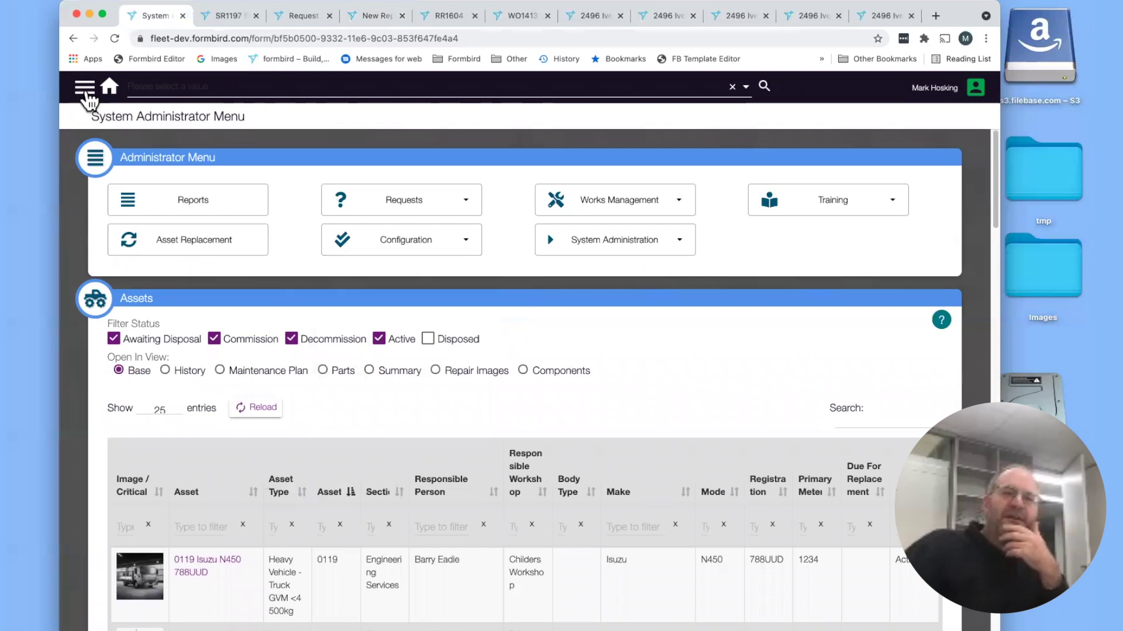
pyautogui.moveTo(418, 199)
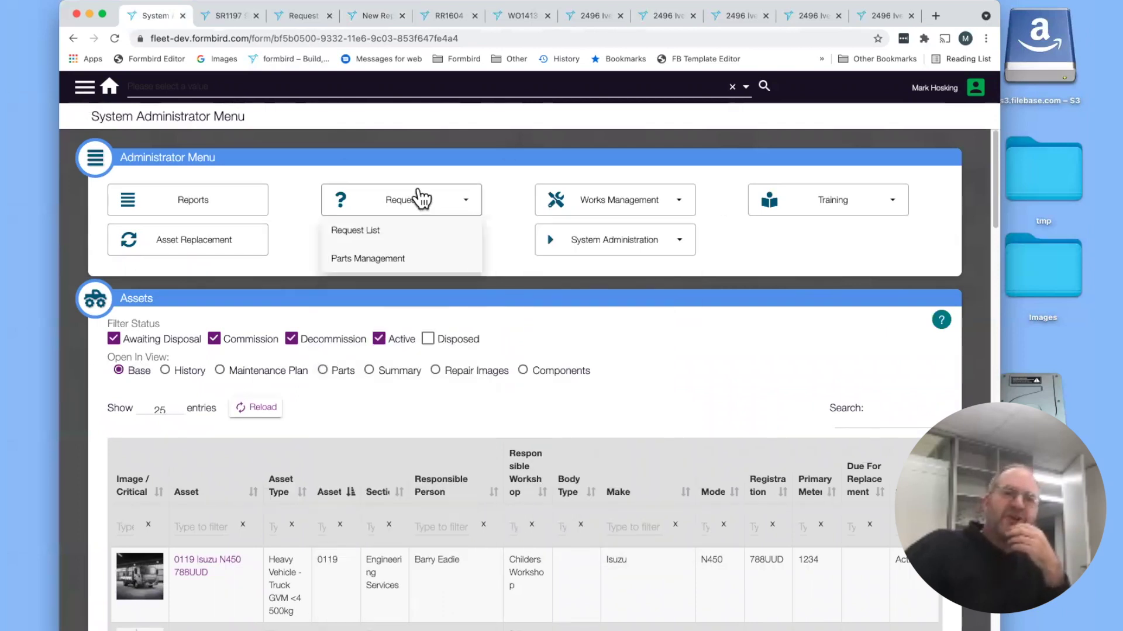
pyautogui.moveTo(454, 258)
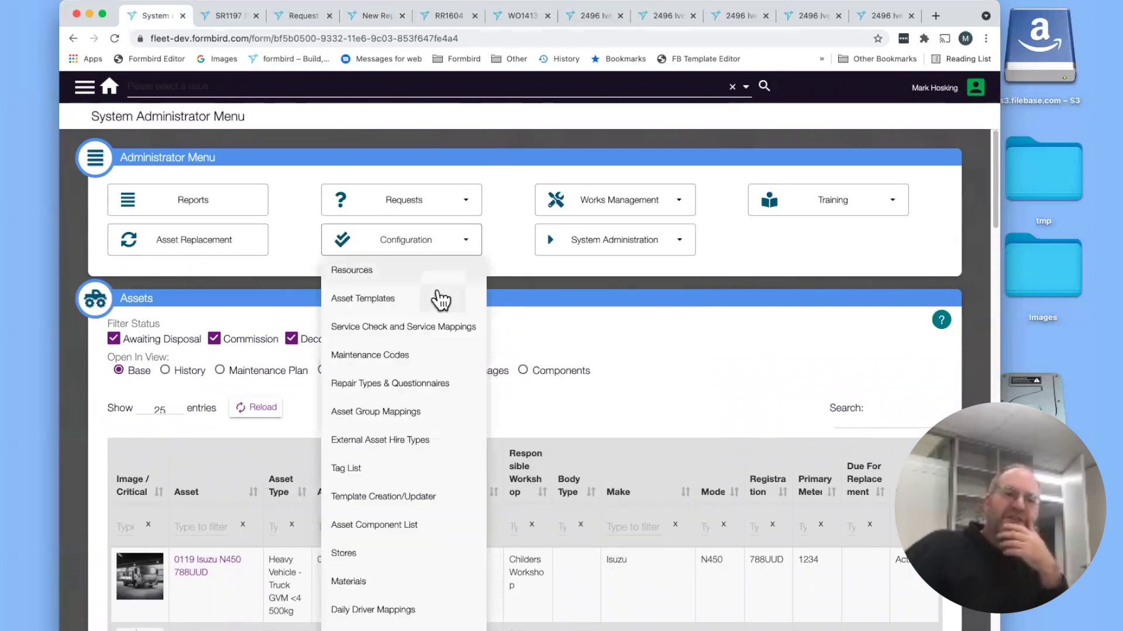
pyautogui.click(432, 331)
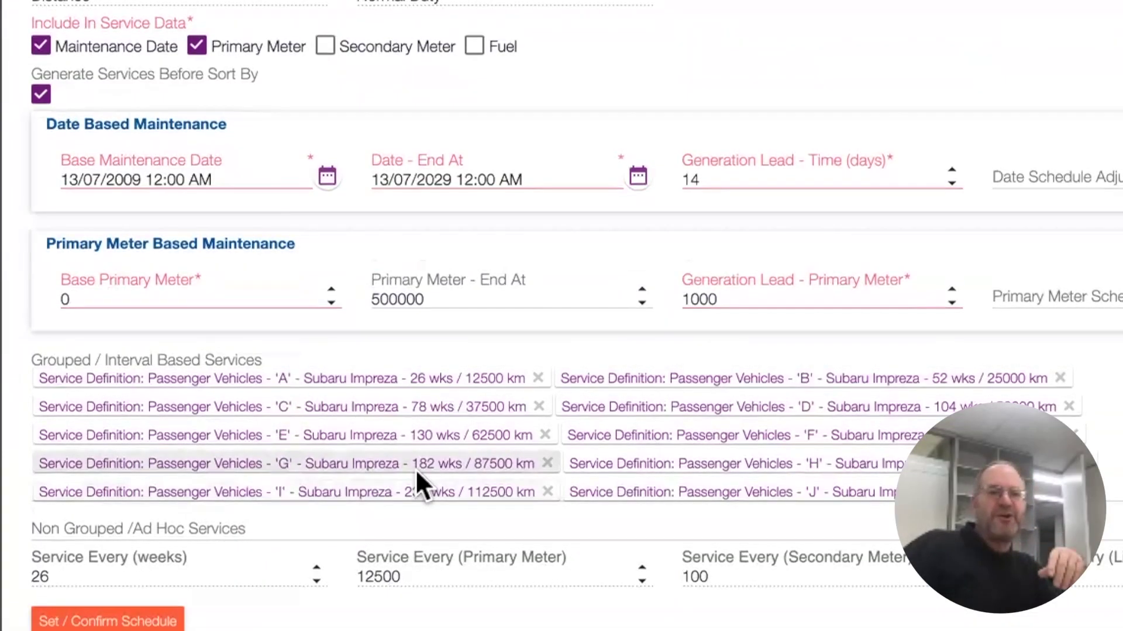
# - Scroll to the grouped service definitions and right-click the 'C' service chip
pyautogui.scroll(-3, 413, 469)
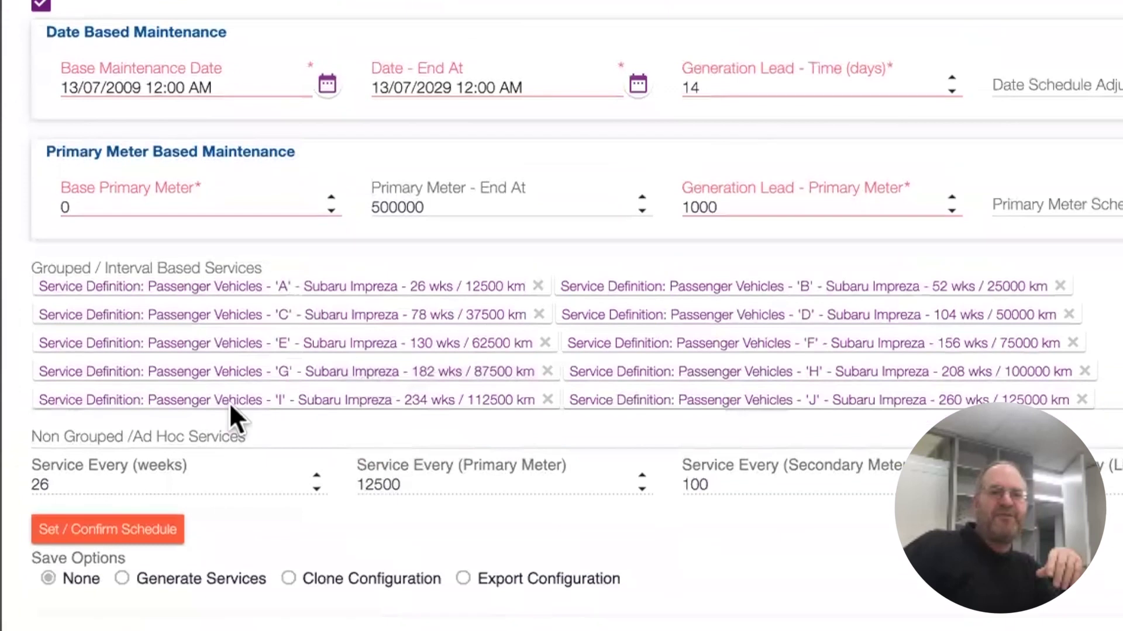
pyautogui.rightClick(249, 310)
# - Open the 'C' service definition (78 wks / 37500 km) in a new tab and review it
pyautogui.click(283, 324)
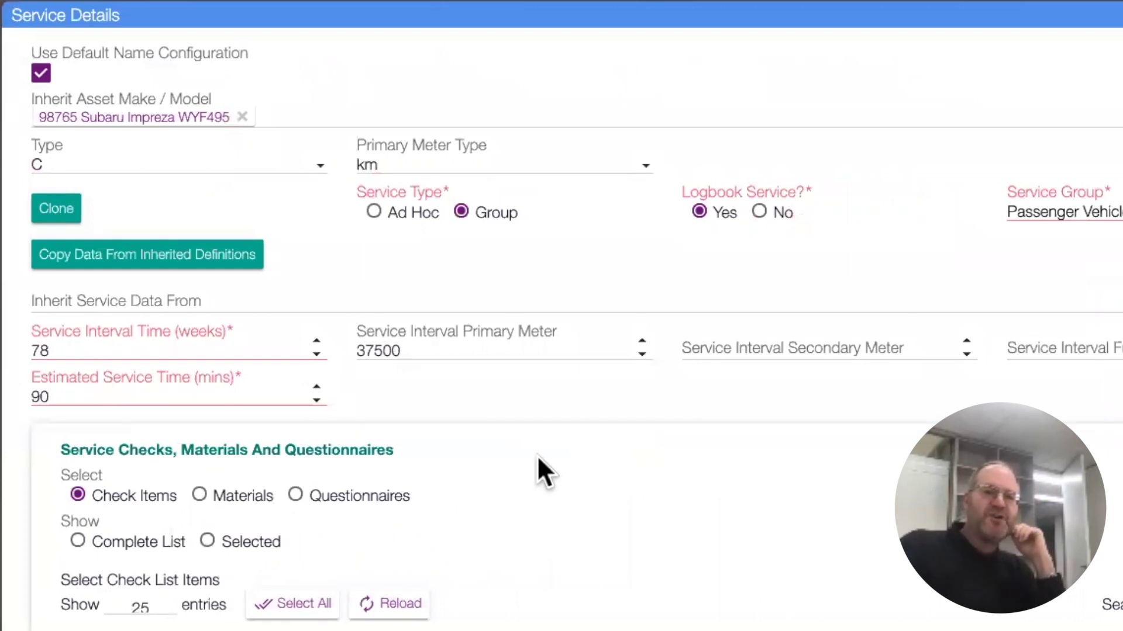
pyautogui.scroll(-2, 496, 440)
pyautogui.scroll(2, 511, 405)
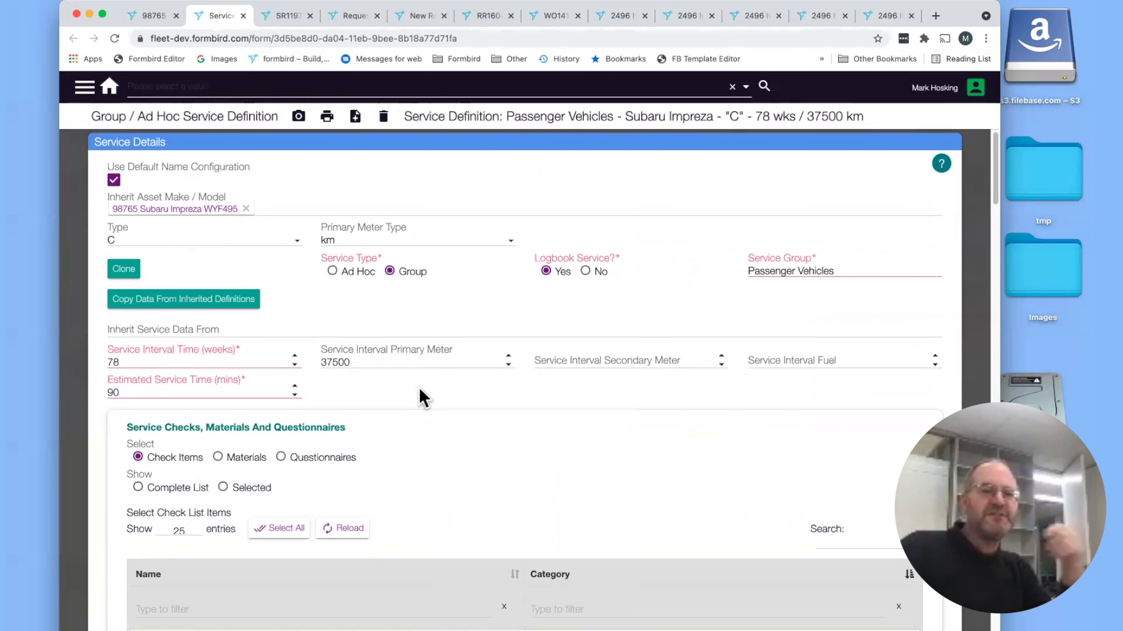
pyautogui.scroll(-5, 418, 387)
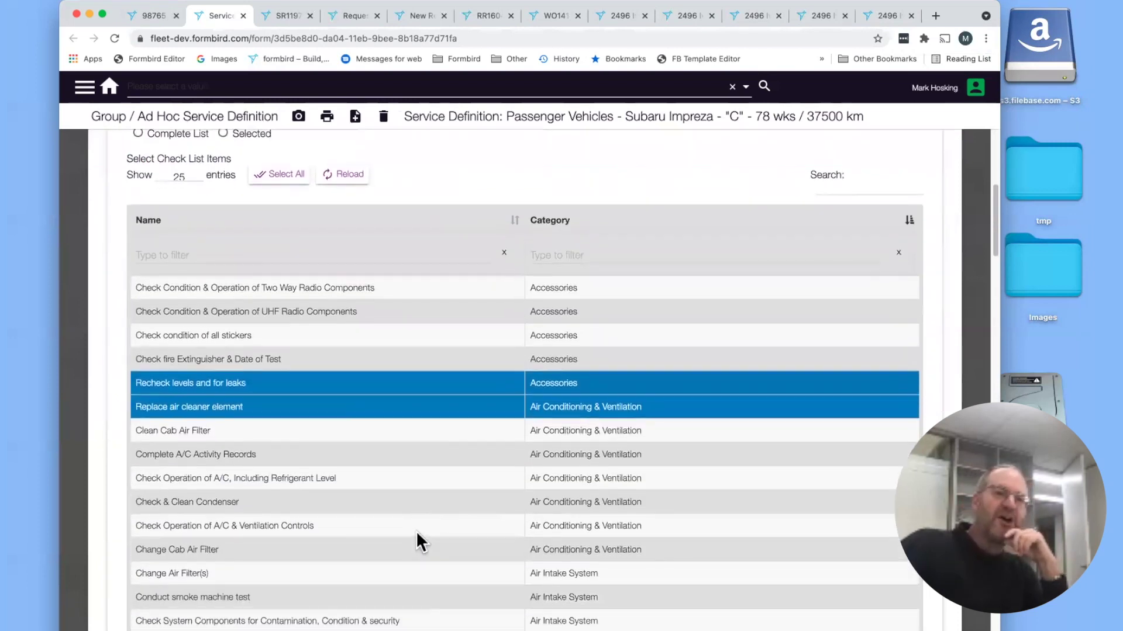
pyautogui.scroll(3, 363, 476)
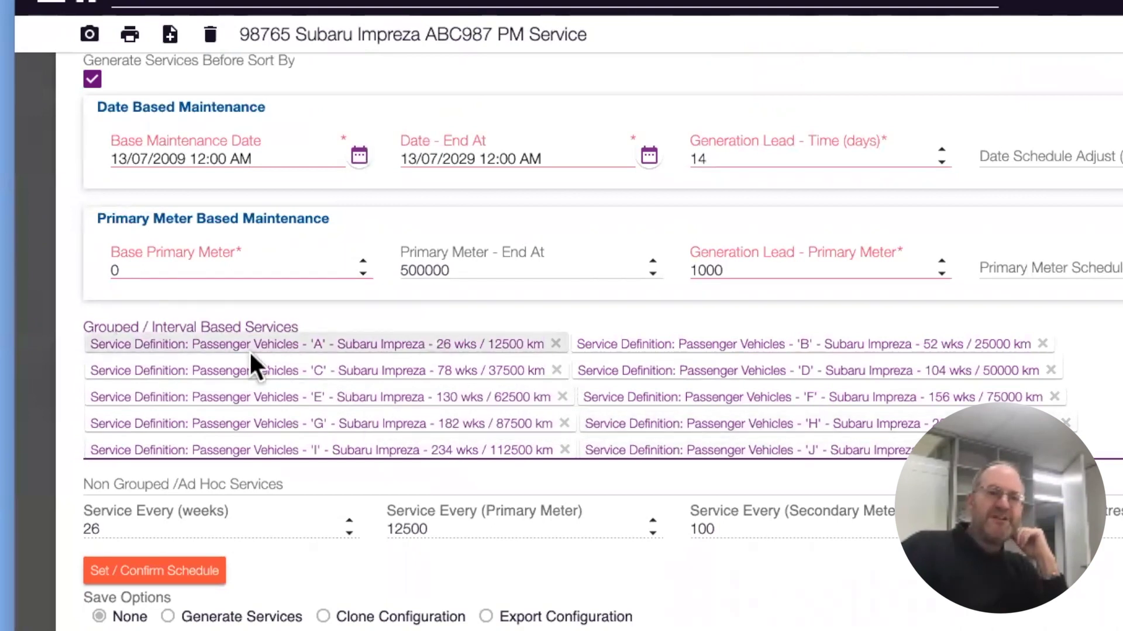
# - Uncheck 'Maintenance Checks / Service Items Visible' in the PM service configuration
pyautogui.scroll(-4, 302, 348)
pyautogui.scroll(-7, 451, 296)
pyautogui.scroll(15, 576, 370)
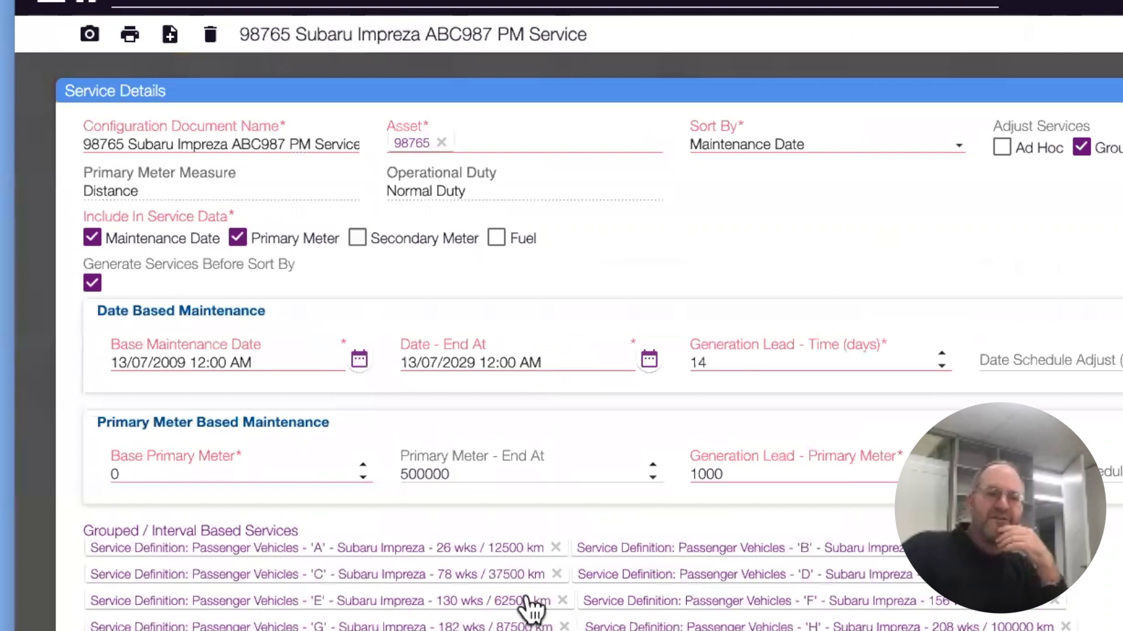
pyautogui.scroll(-5, 529, 608)
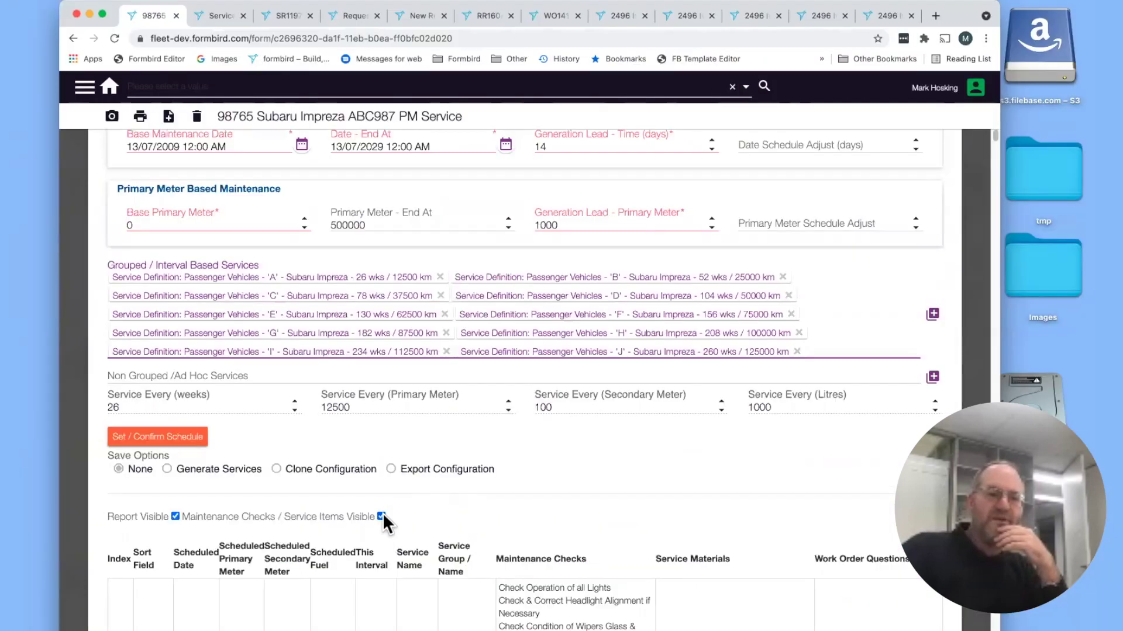
pyautogui.click(381, 517)
# - Scroll through the generated schedule to its final 'J' service at index 1150
pyautogui.scroll(-2, 468, 375)
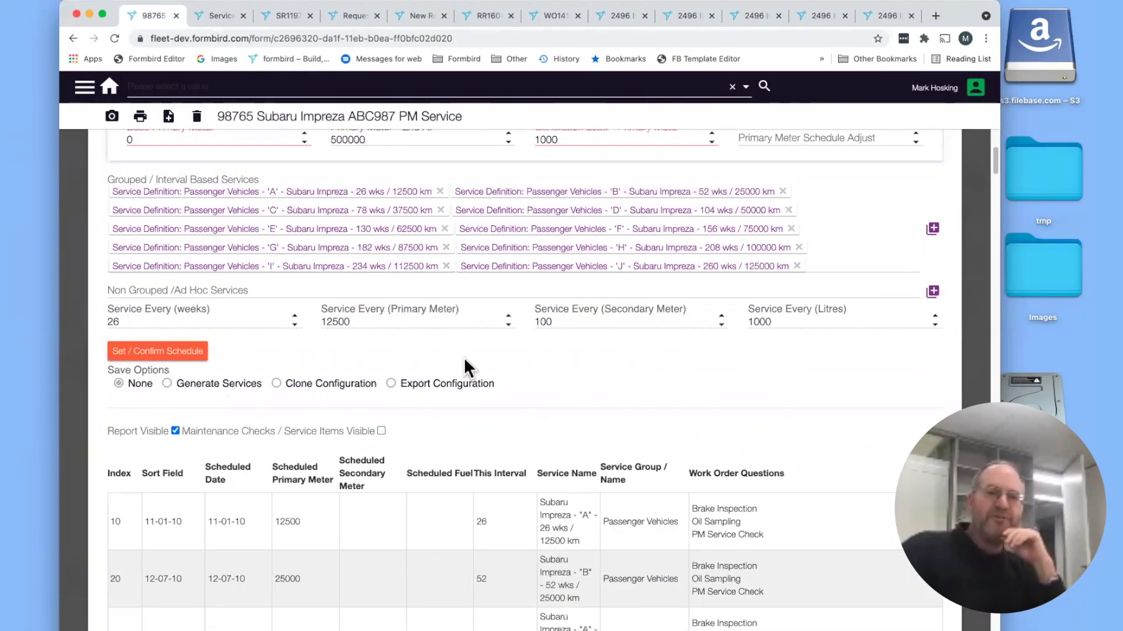
pyautogui.scroll(-7, 351, 380)
pyautogui.scroll(-1, 367, 273)
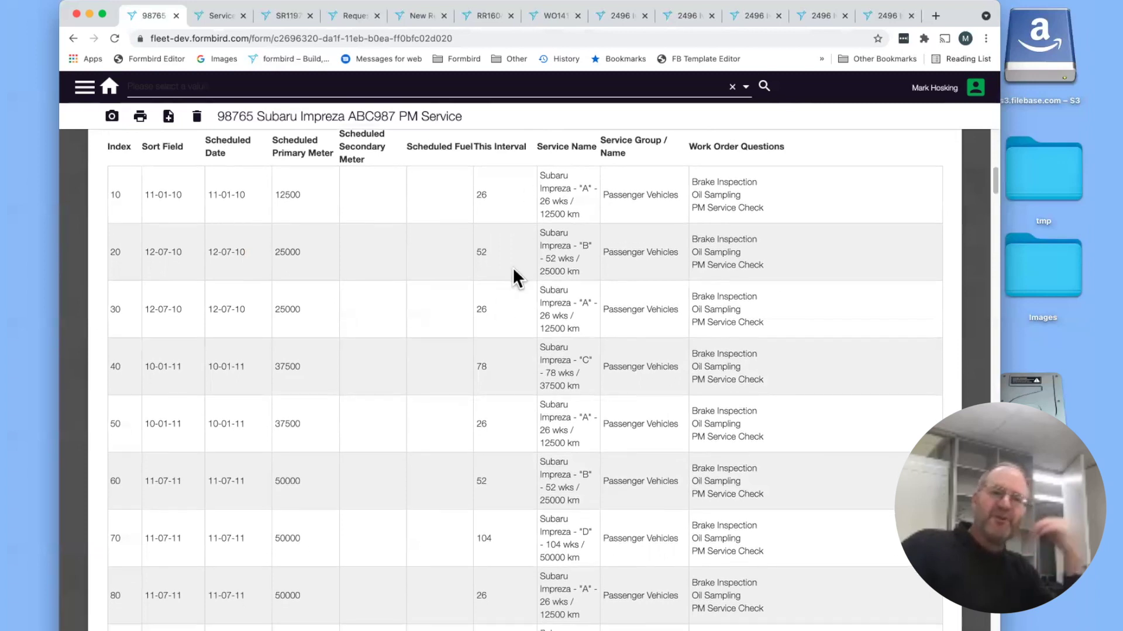
pyautogui.scroll(-3, 511, 268)
pyautogui.scroll(3, 517, 314)
pyautogui.scroll(3, 514, 315)
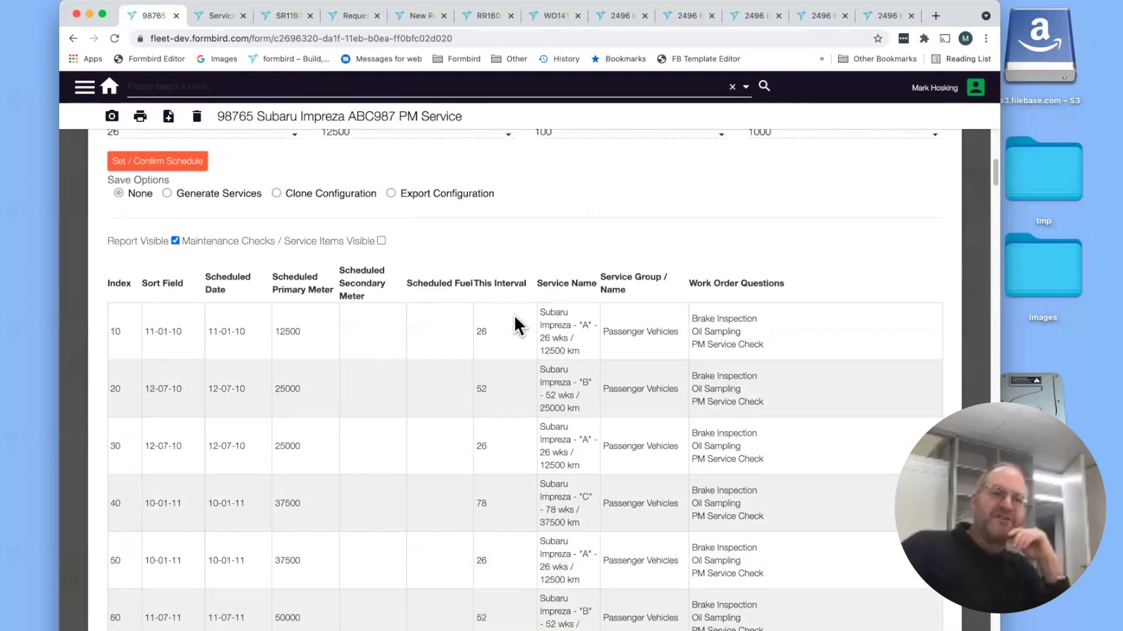
pyautogui.scroll(-2, 508, 311)
pyautogui.scroll(-15, 507, 313)
pyautogui.scroll(-3, 493, 303)
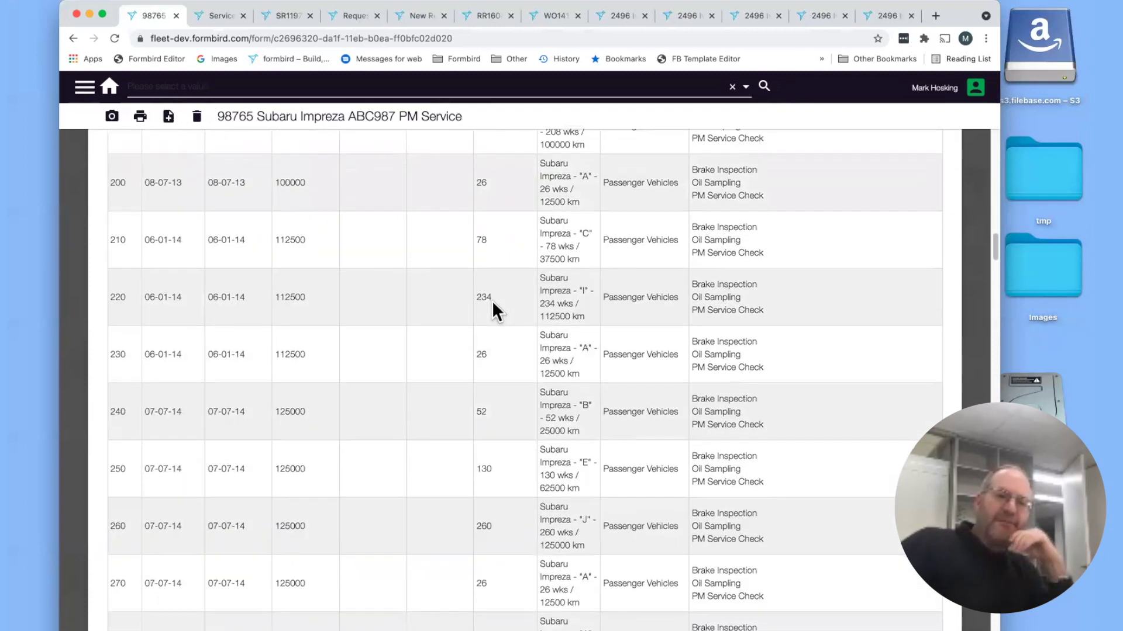
pyautogui.scroll(15, 591, 285)
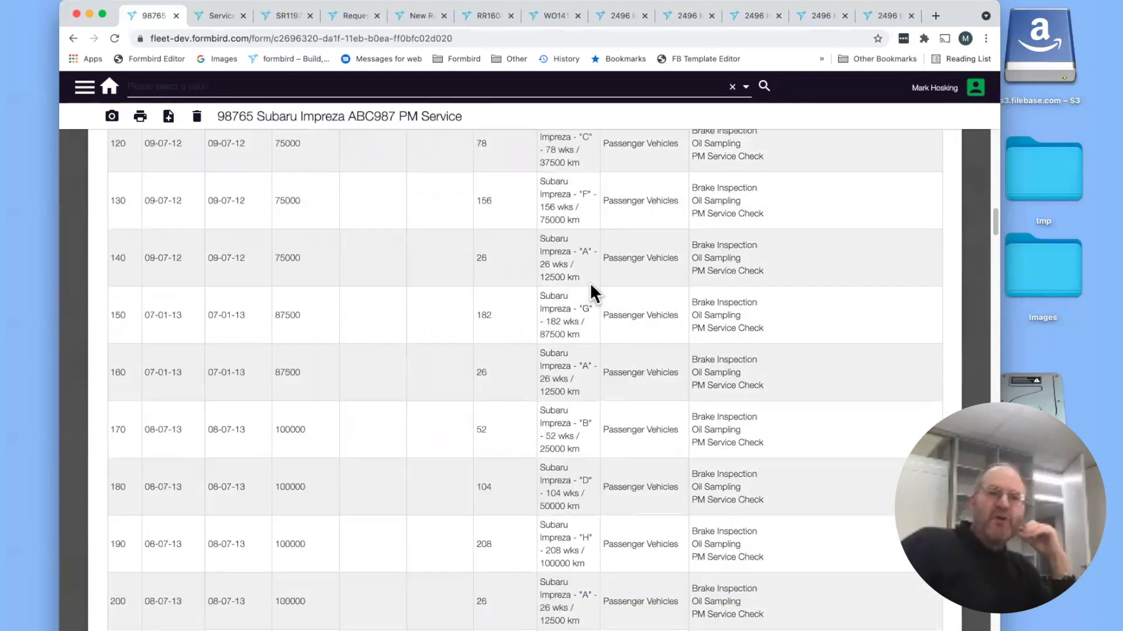
pyautogui.scroll(10, 654, 335)
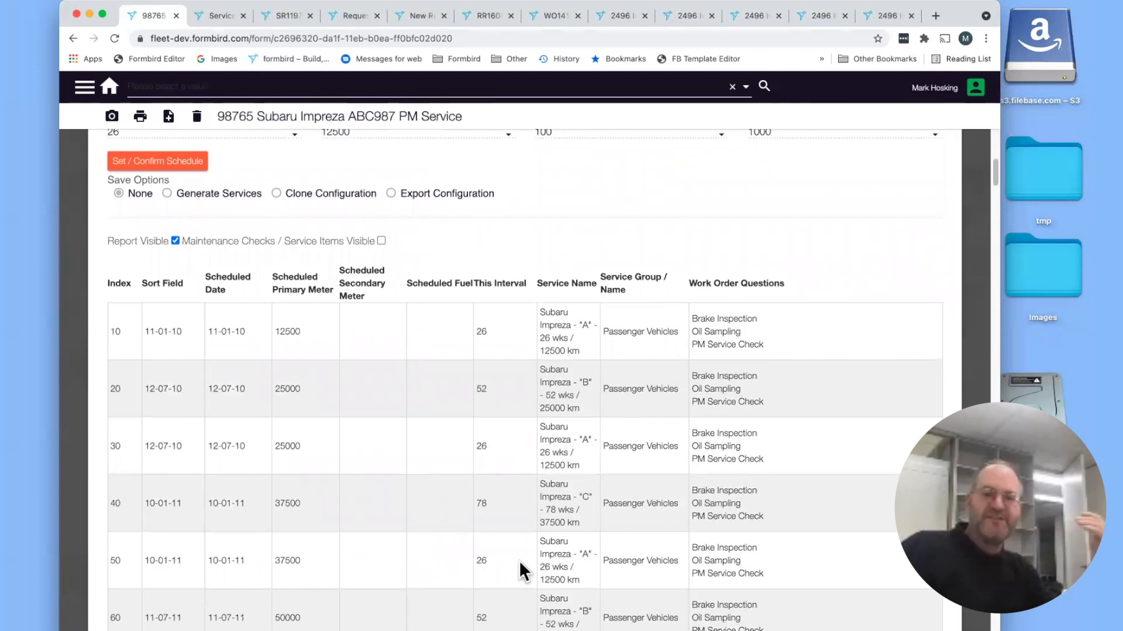
pyautogui.scroll(-5, 546, 602)
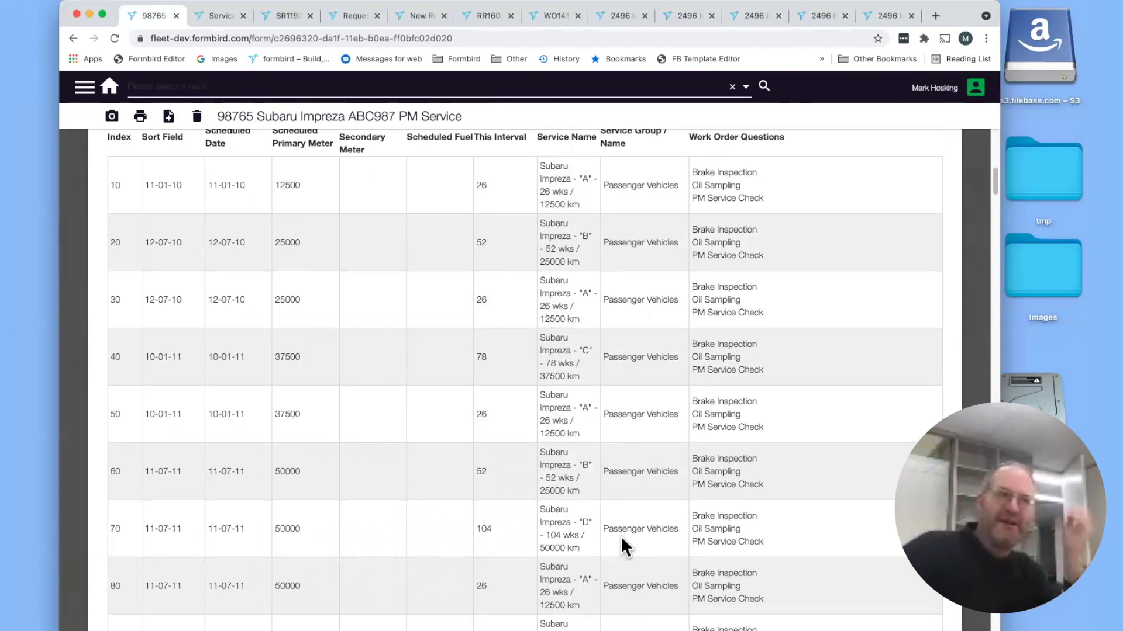
pyautogui.scroll(6, 677, 520)
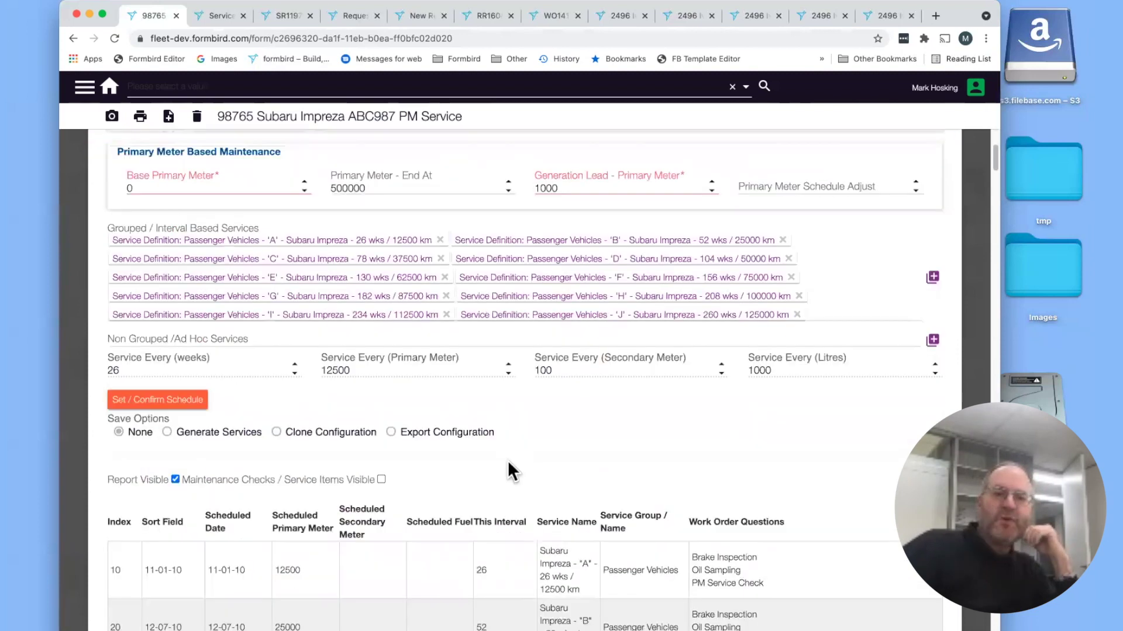
pyautogui.scroll(-20, 504, 473)
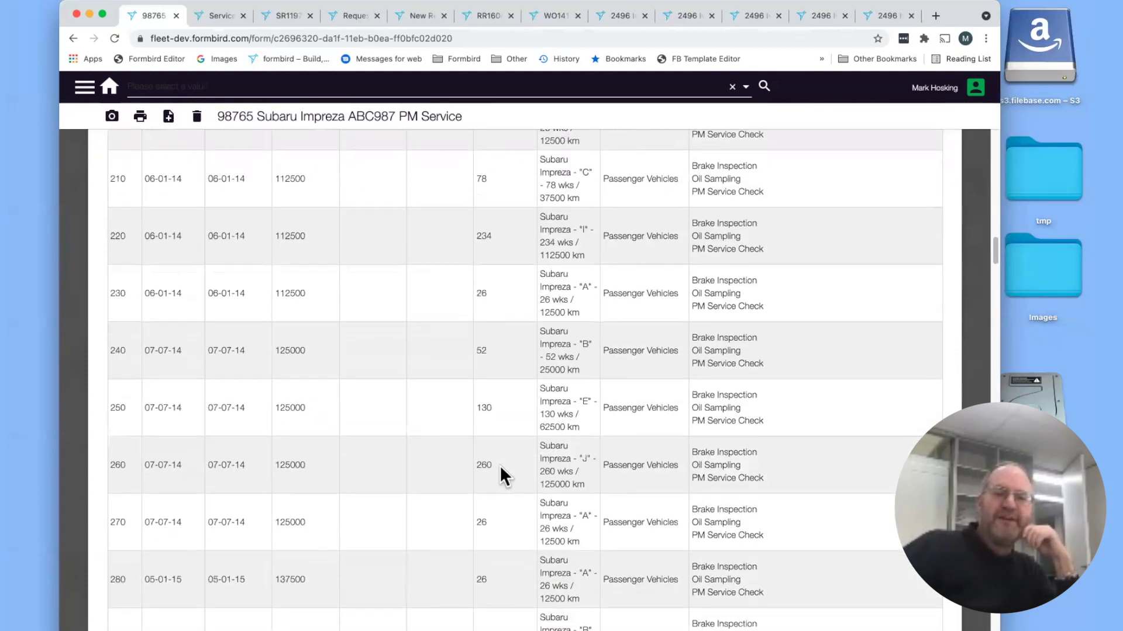
pyautogui.scroll(-20, 501, 468)
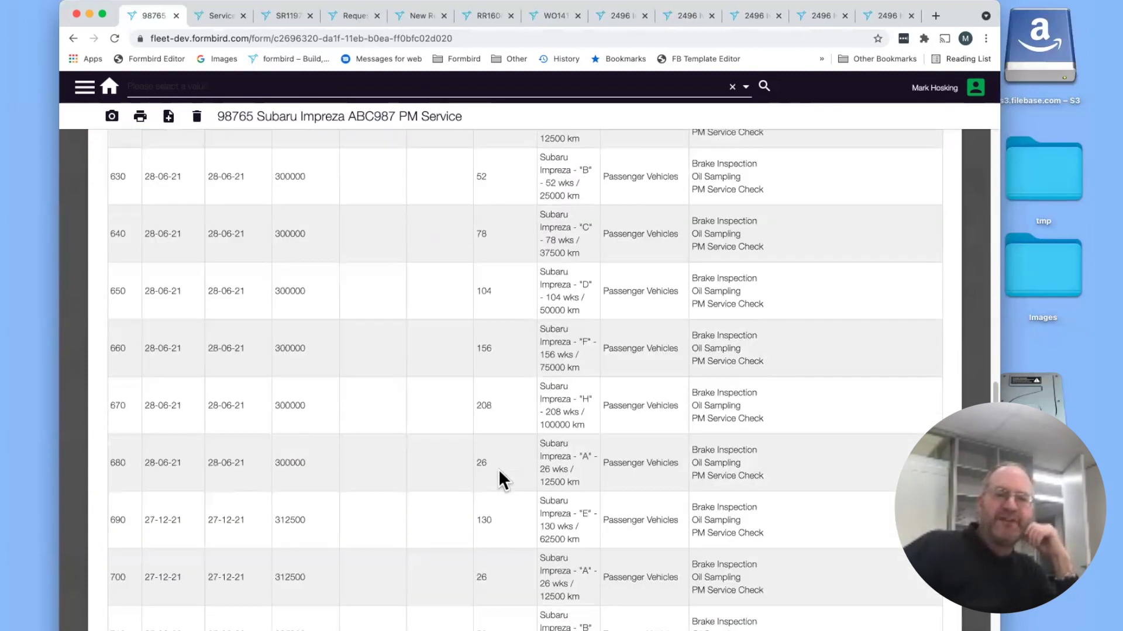
pyautogui.scroll(-20, 499, 471)
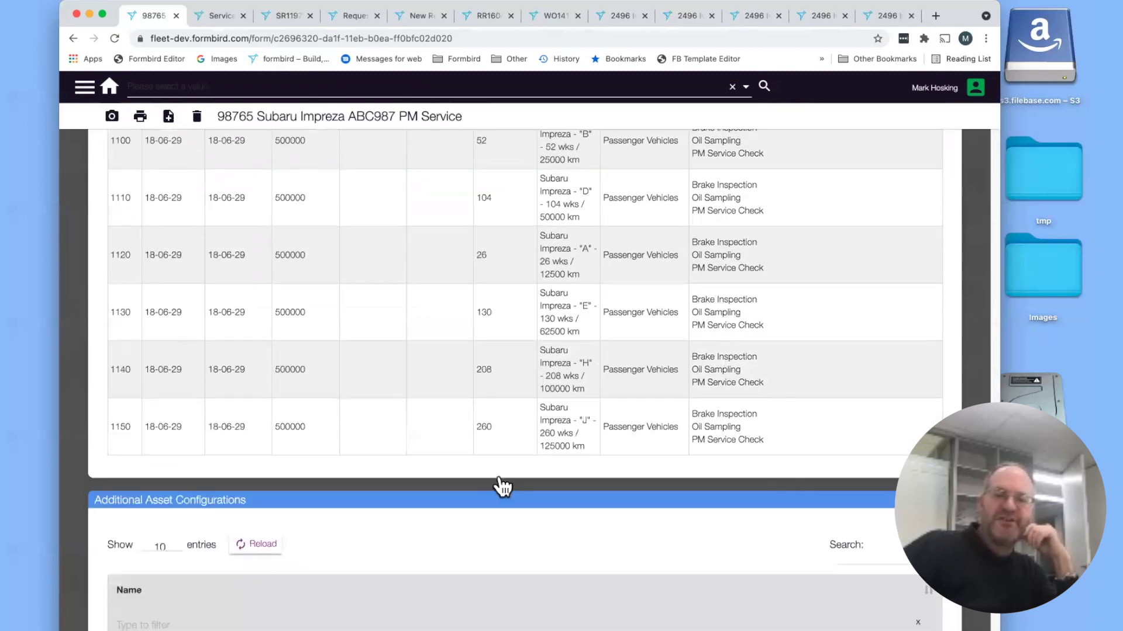
# - Scroll down the Subaru Impreza Asset Service Documents to the Logbook service configuration
pyautogui.scroll(-10, 501, 485)
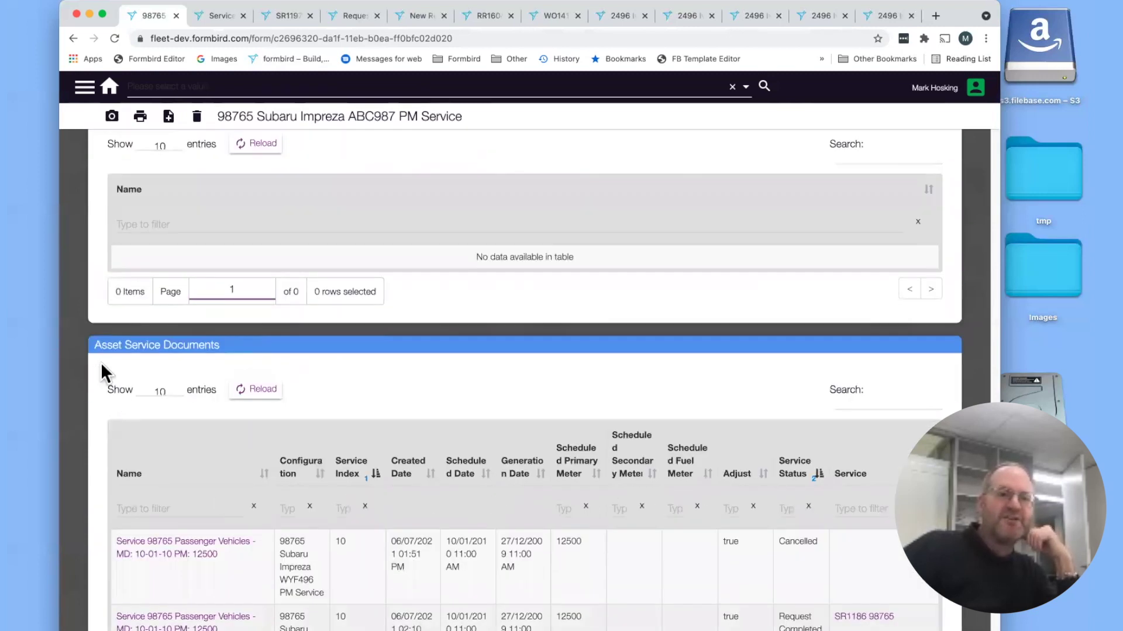
pyautogui.scroll(-5, 498, 414)
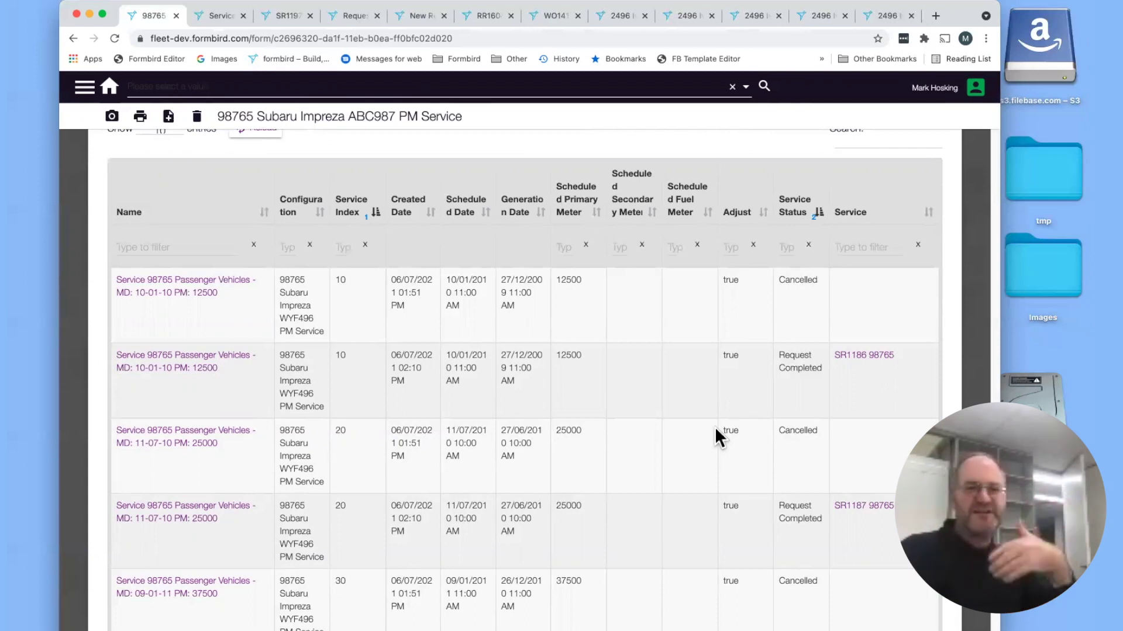
pyautogui.scroll(-6, 525, 380)
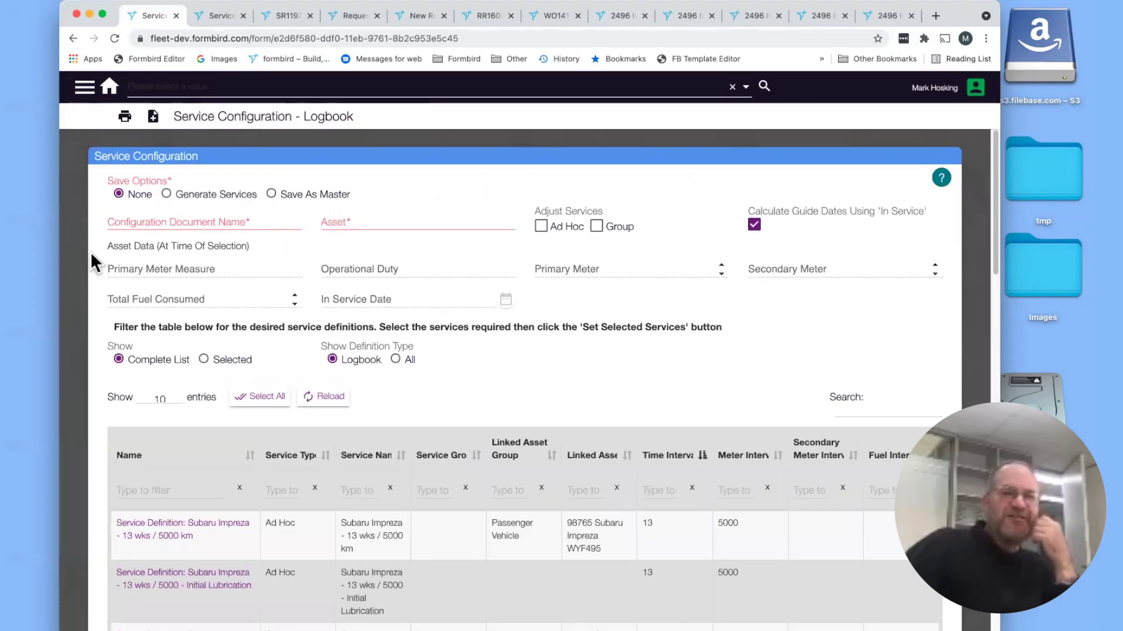
pyautogui.scroll(-1, 91, 257)
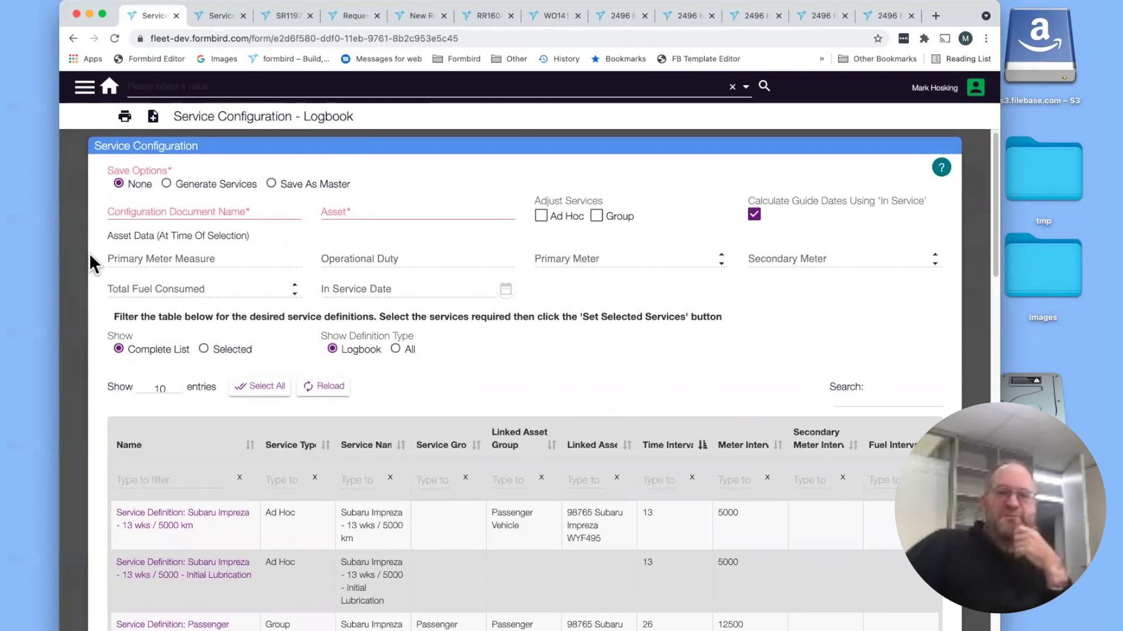
pyautogui.scroll(-8, 89, 260)
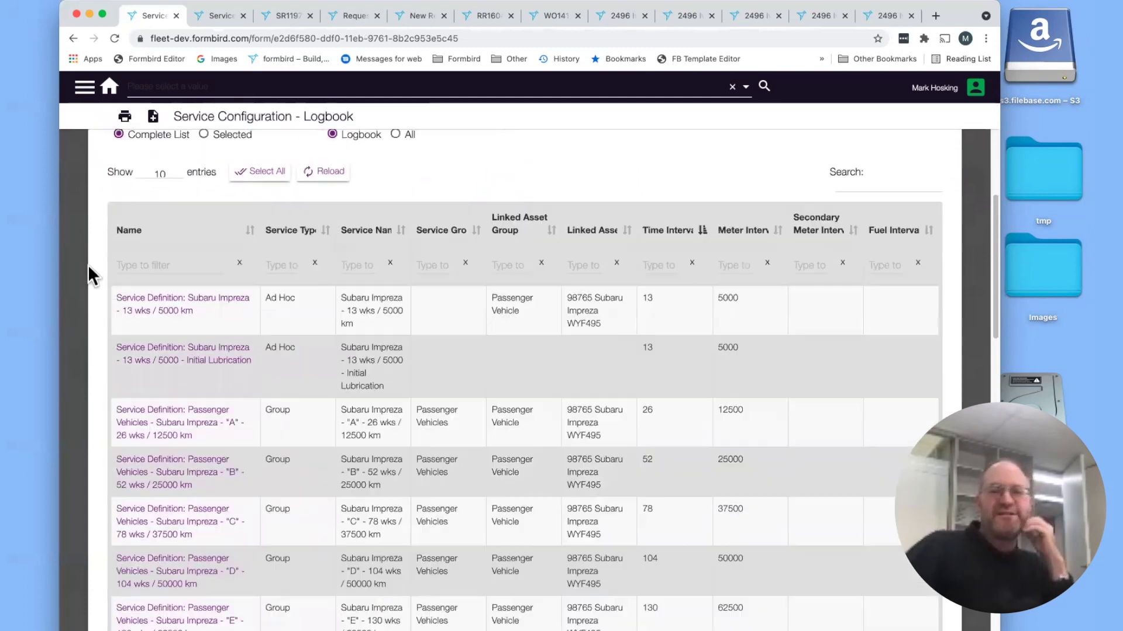
pyautogui.scroll(-8, 89, 264)
pyautogui.scroll(14, 88, 262)
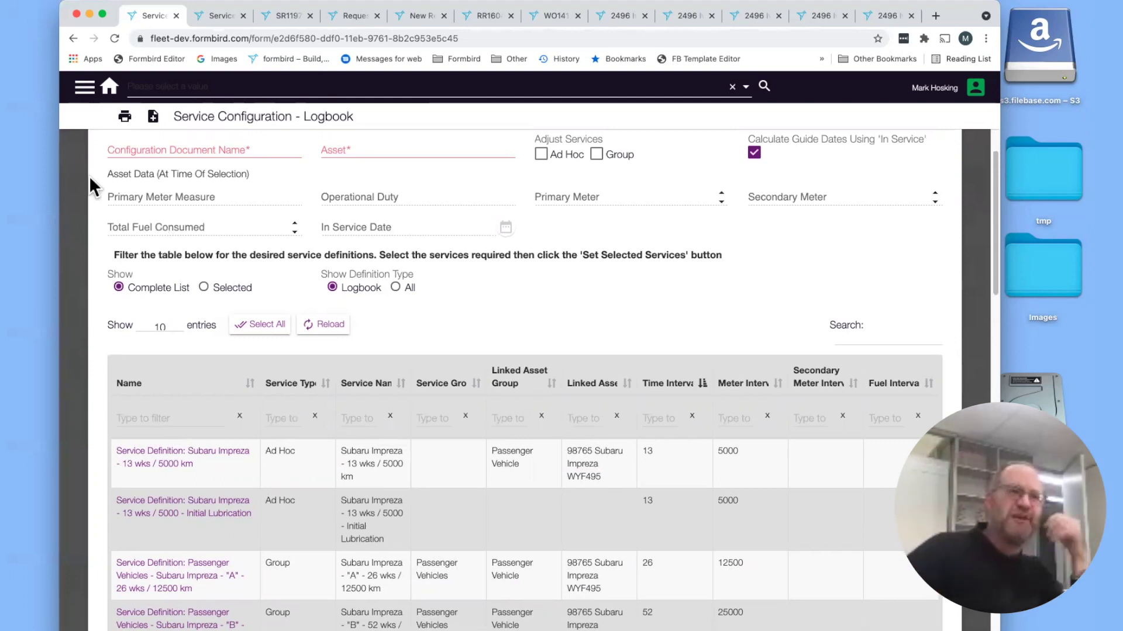
pyautogui.scroll(2, 65, 205)
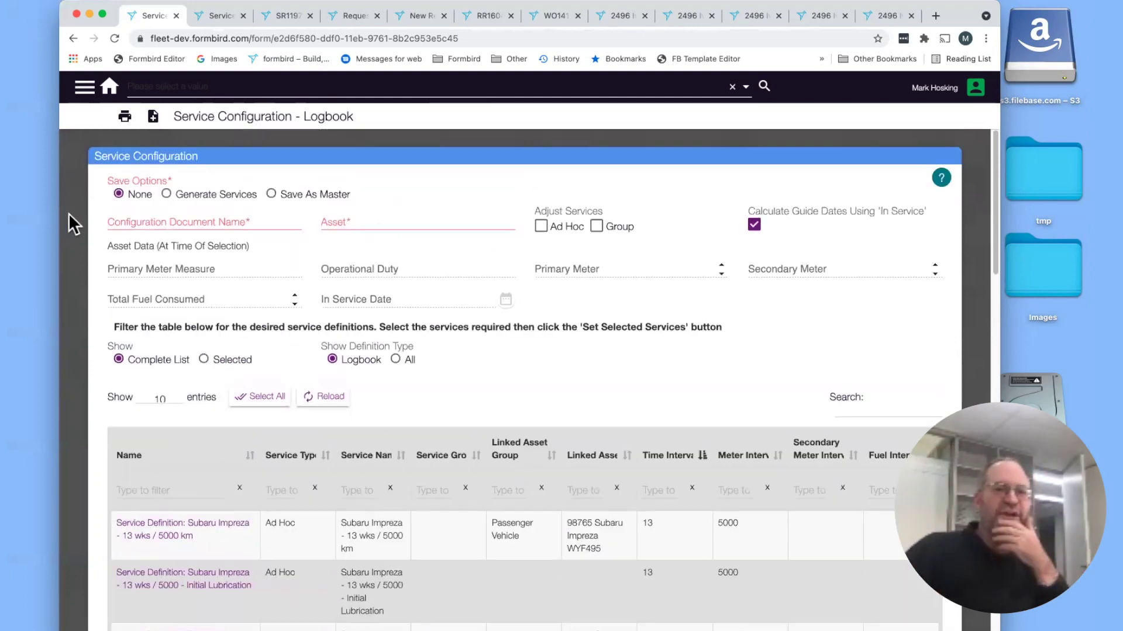
pyautogui.scroll(-5, 87, 412)
pyautogui.scroll(-9, 86, 412)
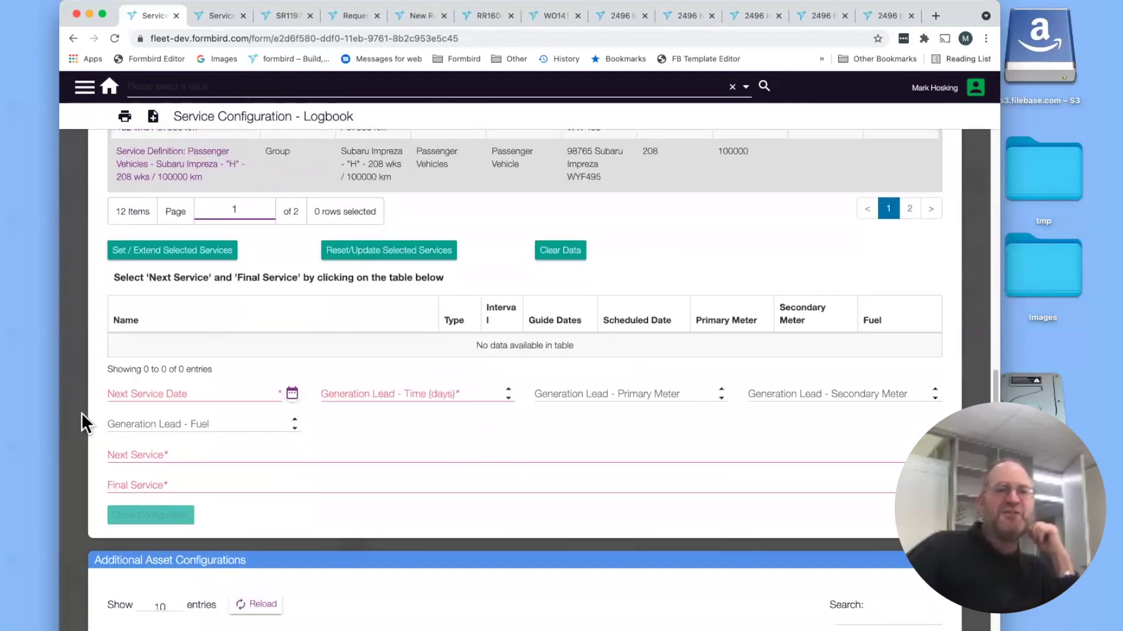
pyautogui.scroll(-3, 81, 413)
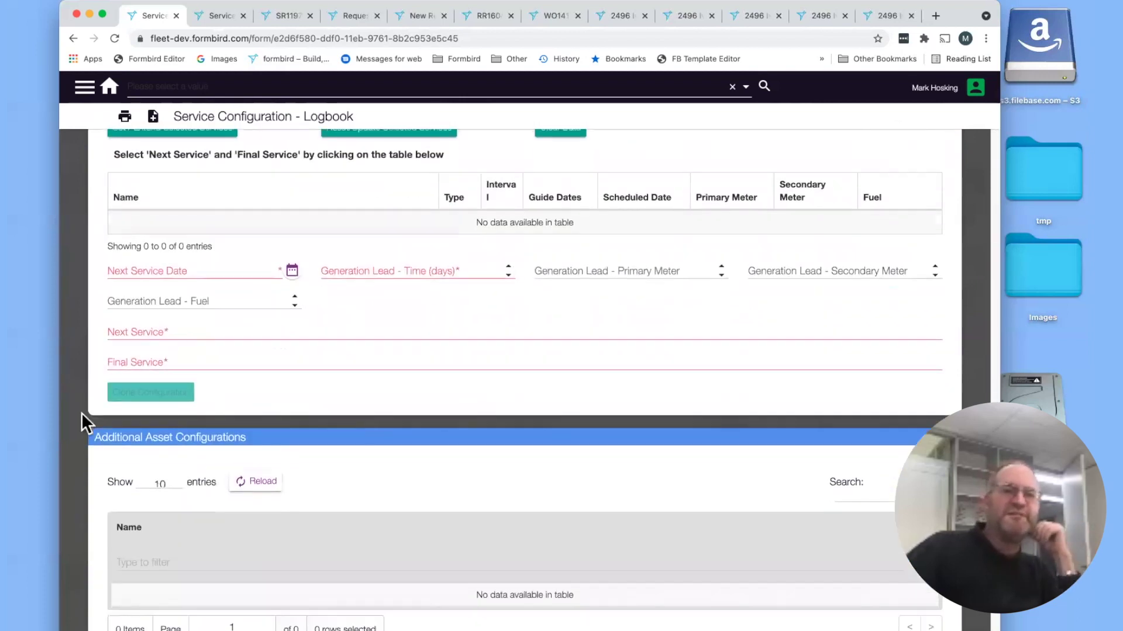